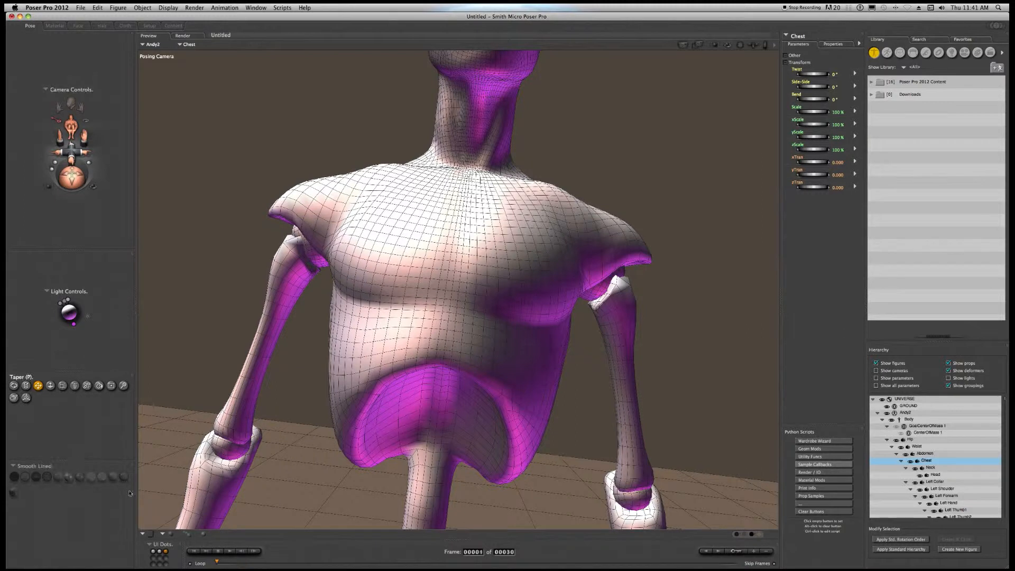
Scrub through the timeline frames to preview the current animation
{"action": "left_click", "coordinate": [242, 551]}
{"action": "left_click", "coordinate": [224, 559]}
{"action": "left_click", "coordinate": [434, 561]}
{"action": "left_click", "coordinate": [216, 561]}
{"action": "left_click_drag", "start_coordinate": [217, 564], "coordinate": [392, 563]}
{"action": "left_click", "coordinate": [402, 563]}
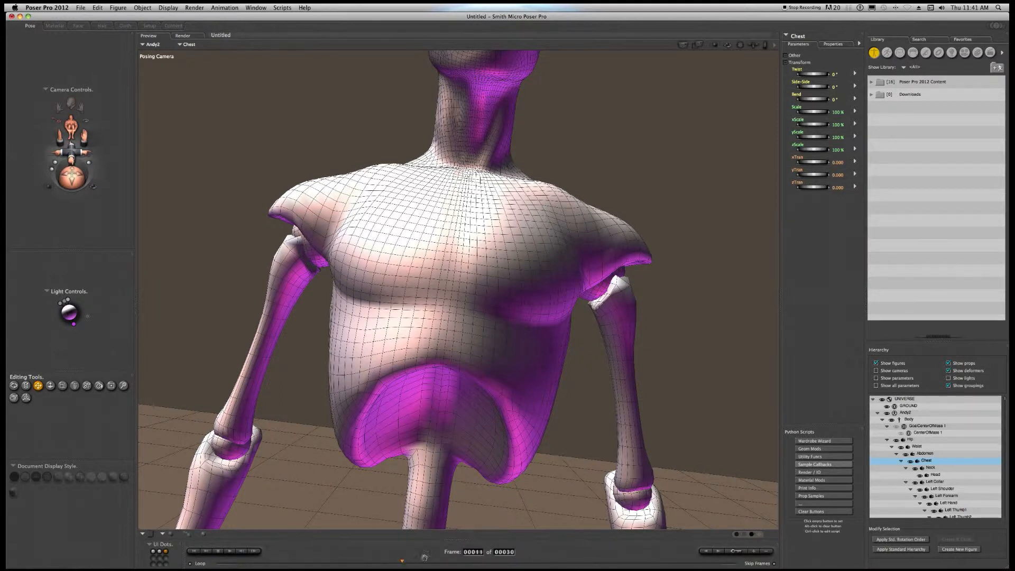
Set the animation's total length to 30 frames
{"action": "left_click", "coordinate": [480, 551]}
{"action": "key", "text": "Return"}
{"action": "left_click", "coordinate": [499, 552]}
{"action": "type", "text": "30"}
{"action": "key", "text": "Return"}
Scrub and play through the whole timeline, and return to the first frame
{"action": "left_click_drag", "start_coordinate": [255, 565], "coordinate": [741, 566]}
{"action": "left_click", "coordinate": [207, 551]}
{"action": "left_click", "coordinate": [230, 552]}
{"action": "left_click", "coordinate": [232, 552]}
{"action": "left_click", "coordinate": [735, 563]}
{"action": "left_click", "coordinate": [231, 551]}
{"action": "left_click", "coordinate": [423, 566]}
{"action": "left_click_drag", "start_coordinate": [415, 561], "coordinate": [292, 566]}
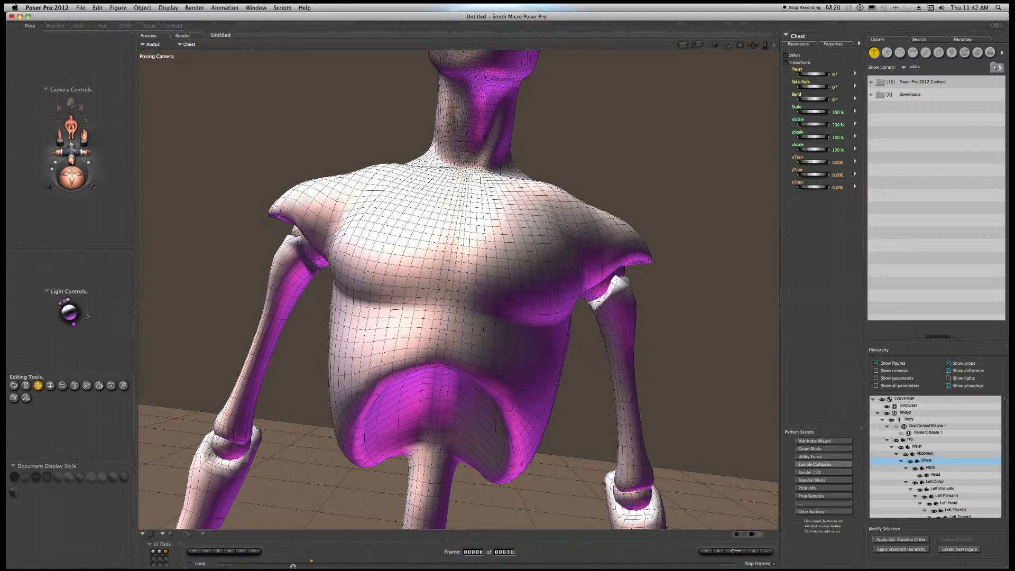
{"action": "left_click", "coordinate": [233, 553]}
{"action": "left_click", "coordinate": [195, 551]}
Rotate the posing camera slightly and cycle past the left hand camera to the Dolly Camera
{"action": "mouse_move", "coordinate": [69, 176]}
{"action": "left_mouse_down"}
{"action": "mouse_move", "coordinate": [80, 176]}
{"action": "mouse_move", "coordinate": [74, 162]}
{"action": "left_mouse_up"}
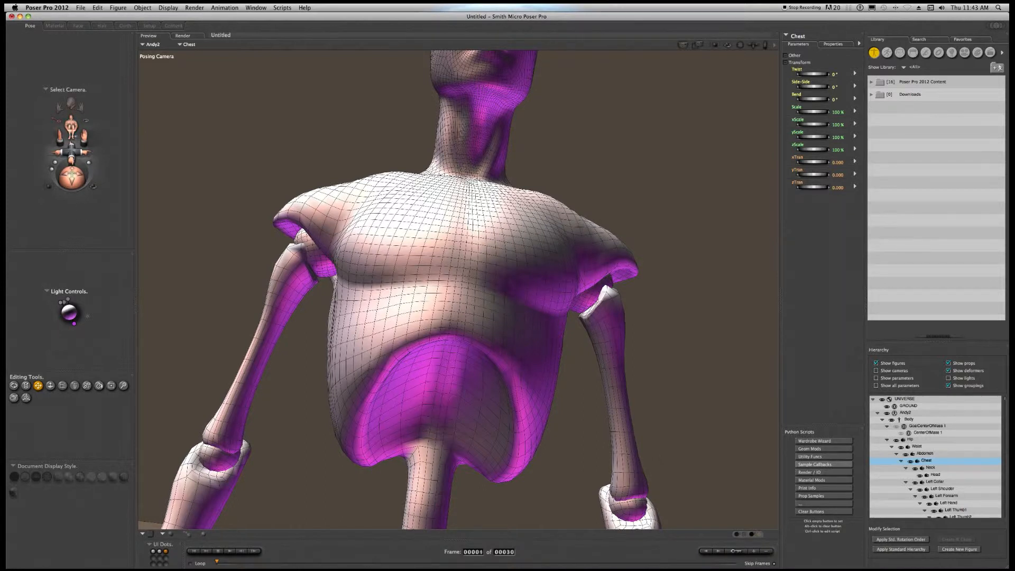
{"action": "left_click", "coordinate": [74, 137]}
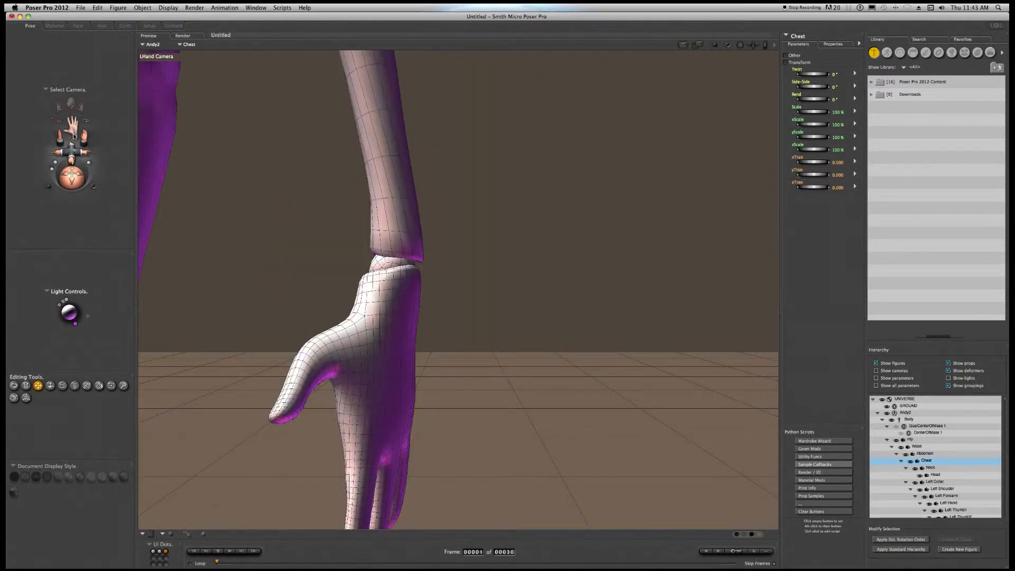
{"action": "left_click", "coordinate": [74, 137]}
{"action": "left_click", "coordinate": [74, 136]}
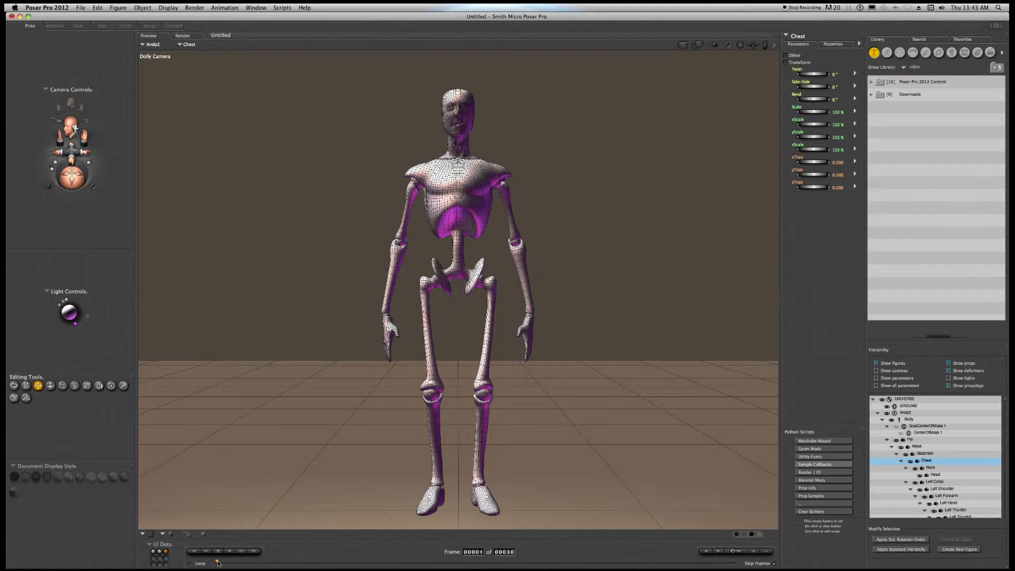
At frame 30, move the Dolly Camera in to a close-up of the figure's head and shoulders
{"action": "left_click_drag", "start_coordinate": [218, 563], "coordinate": [371, 564]}
{"action": "left_click_drag", "start_coordinate": [71, 151], "coordinate": [84, 174]}
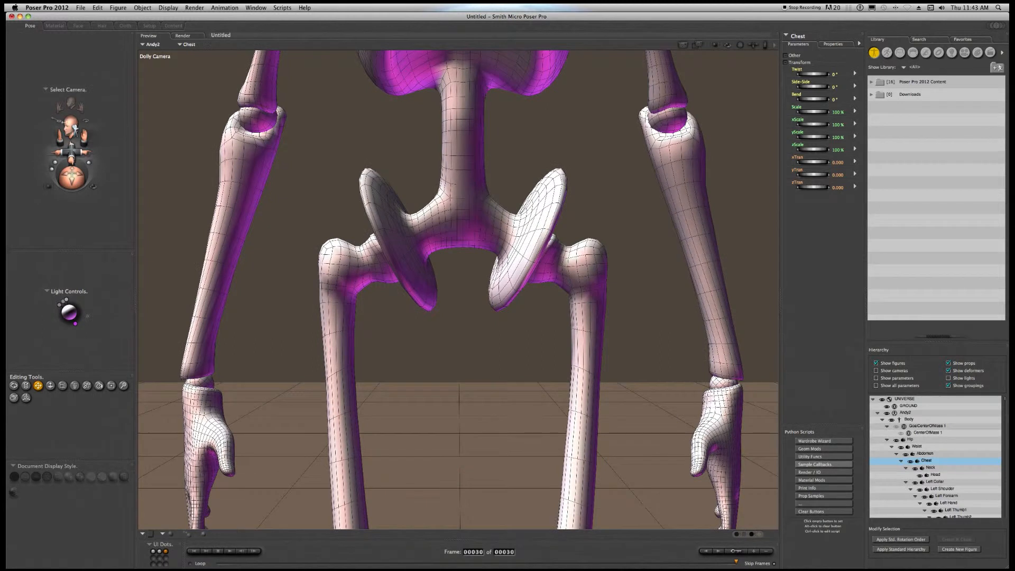
{"action": "left_click_drag", "start_coordinate": [80, 137], "coordinate": [74, 151]}
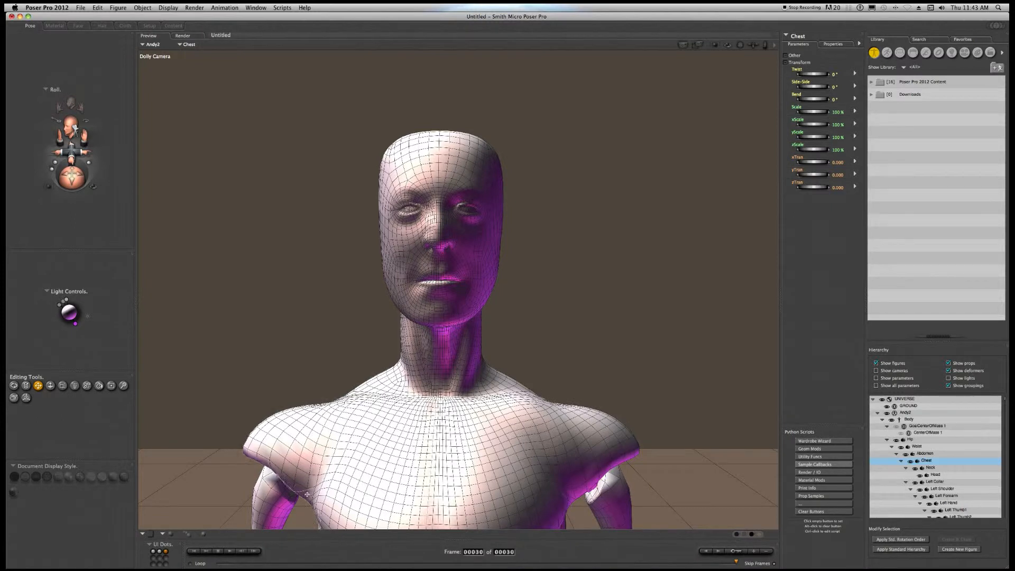
Play the dolly camera move from the first frame and scrub it through to frame 30
{"action": "left_click", "coordinate": [192, 552]}
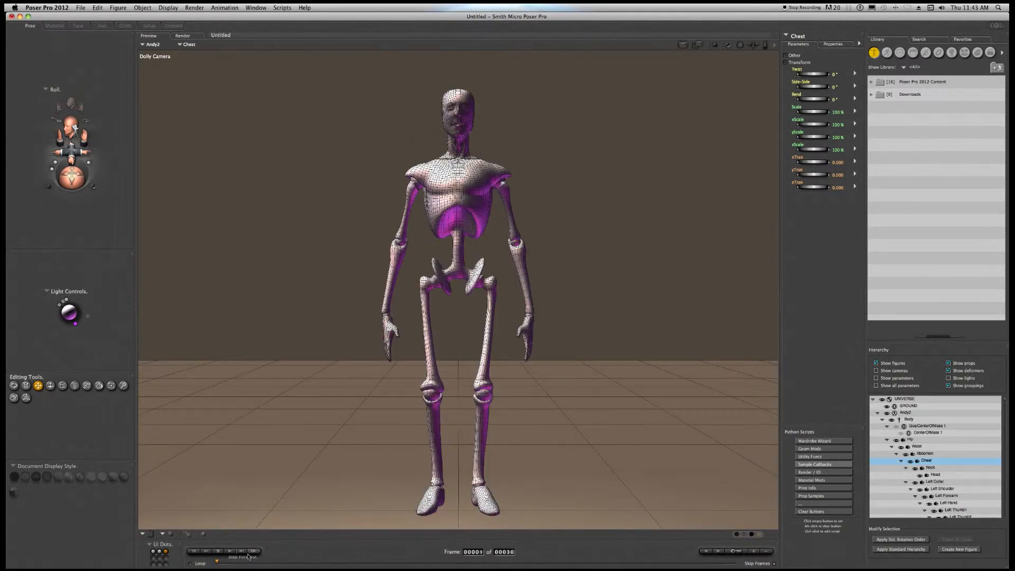
{"action": "left_click", "coordinate": [231, 551]}
{"action": "left_click", "coordinate": [233, 552]}
{"action": "left_click_drag", "start_coordinate": [217, 562], "coordinate": [794, 568]}
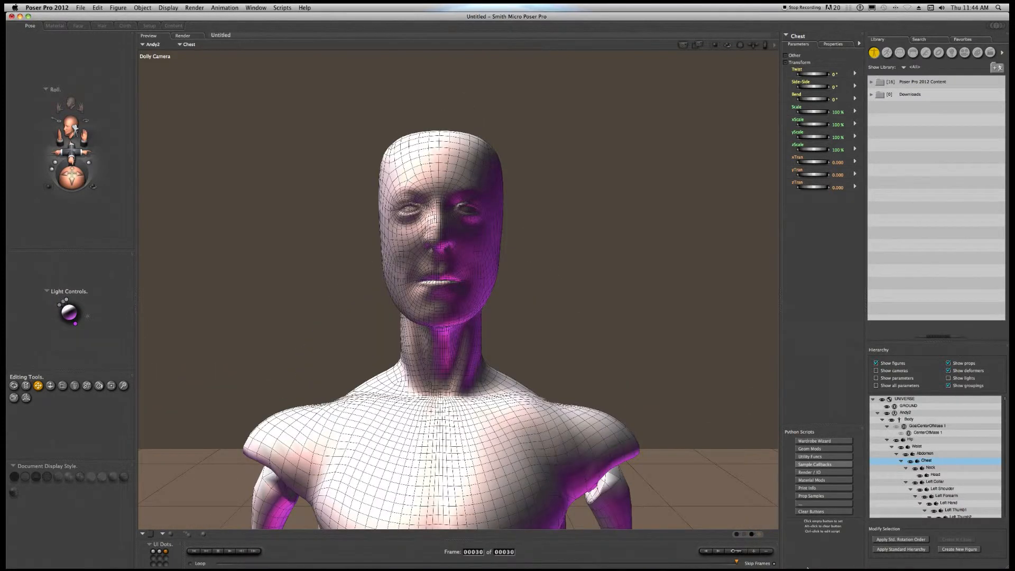
Try the wireframe, Hidden Line, Flat Shaded and cartoon display styles, and set the document to the textured style with shadows
{"action": "left_click", "coordinate": [13, 492]}
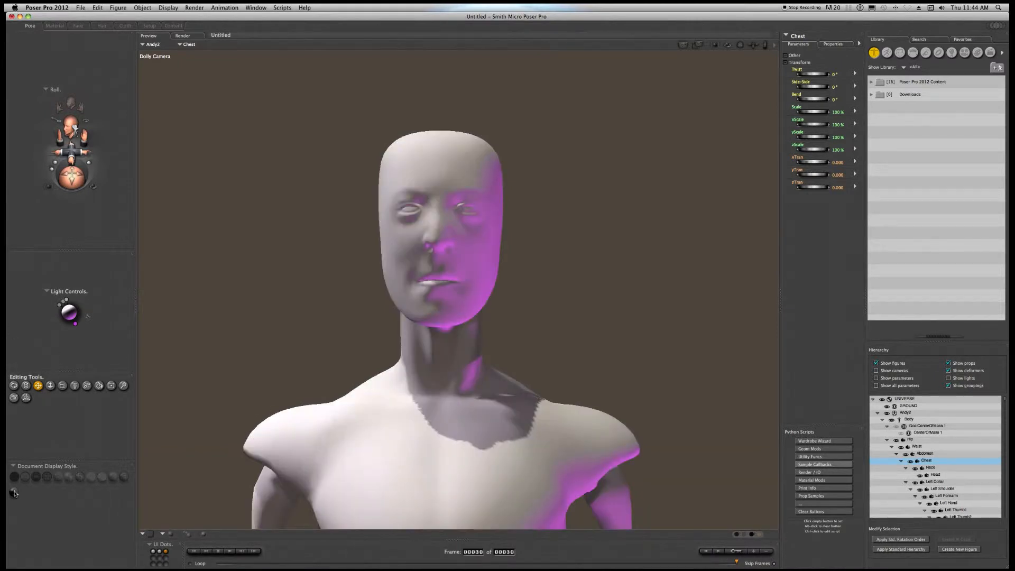
{"action": "left_click", "coordinate": [37, 479]}
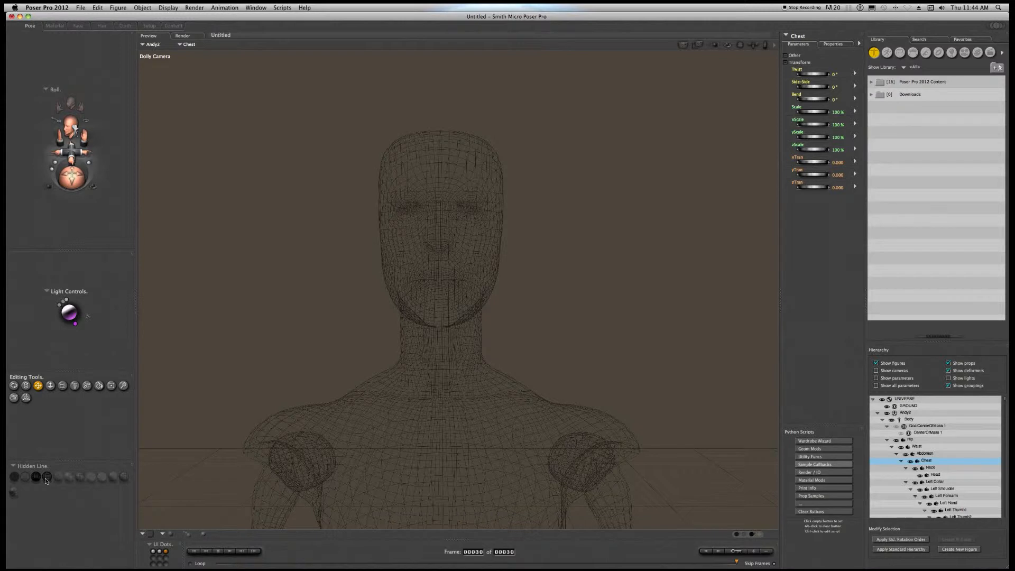
{"action": "left_click", "coordinate": [45, 478]}
{"action": "left_click", "coordinate": [68, 478]}
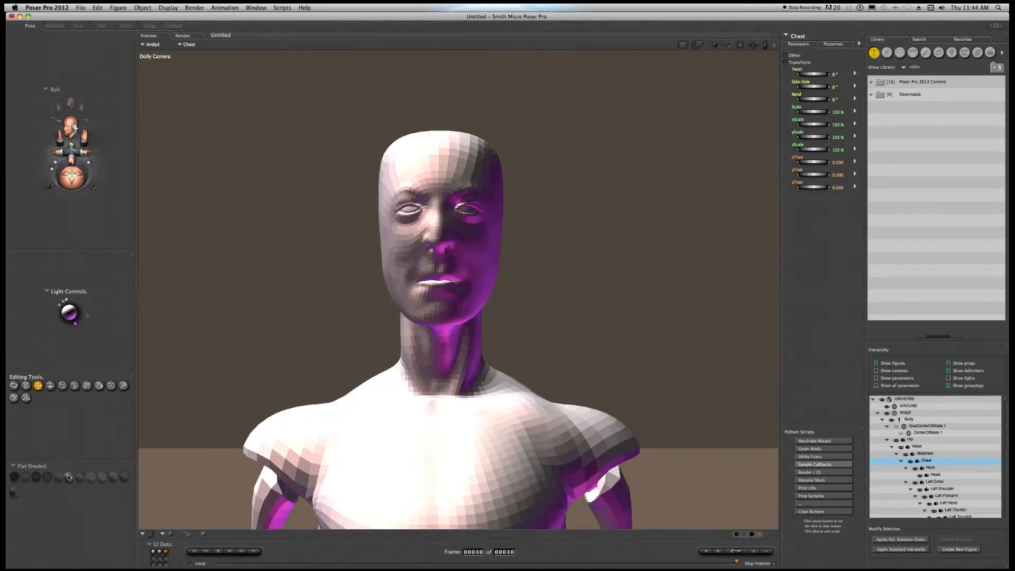
{"action": "left_click", "coordinate": [102, 478]}
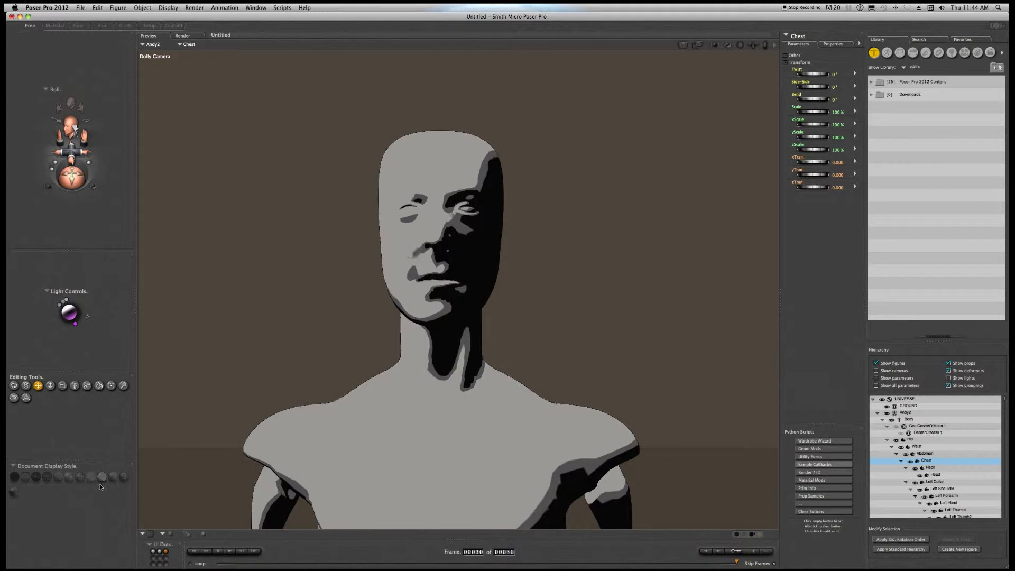
{"action": "left_click", "coordinate": [13, 491]}
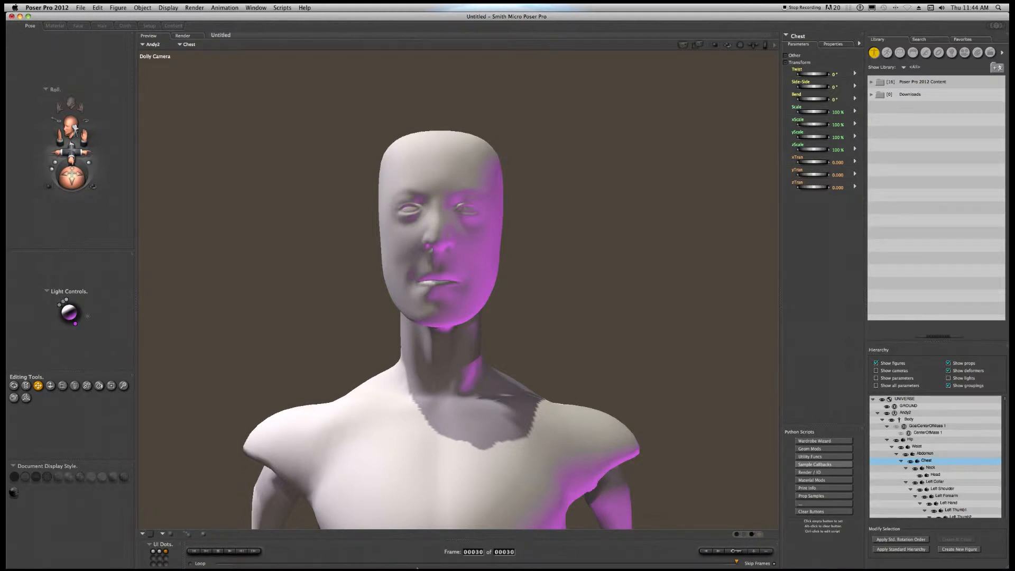
Return to frame 1 and view the figure through the Top, Right and Face cameras and the camera list
{"action": "left_click", "coordinate": [232, 561]}
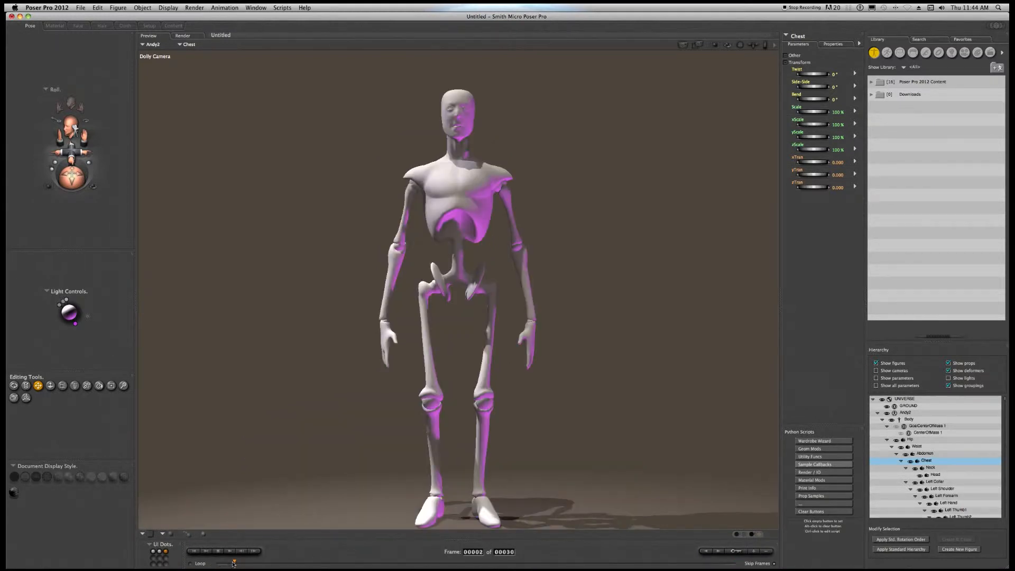
{"action": "left_click_drag", "start_coordinate": [234, 562], "coordinate": [178, 563]}
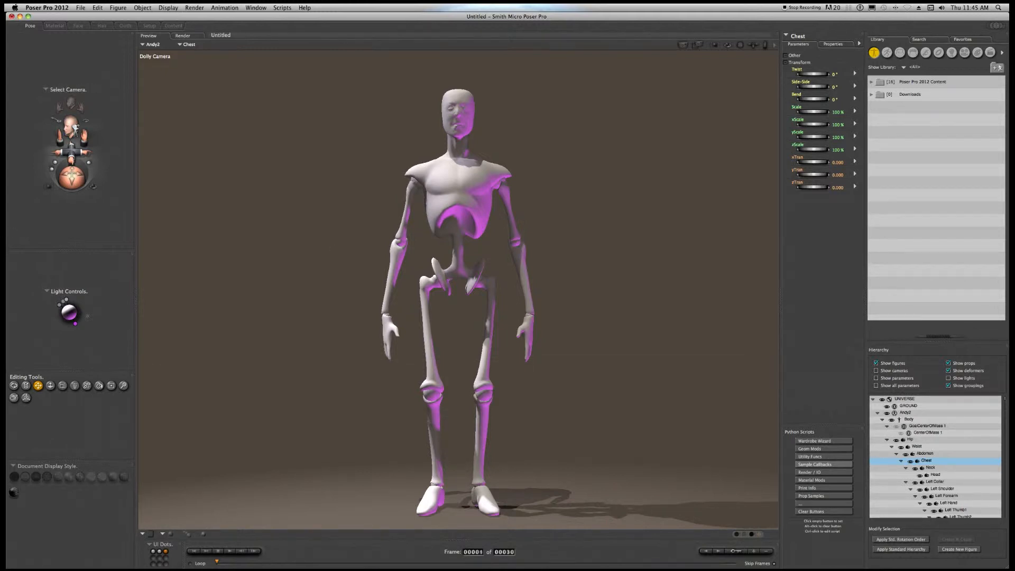
{"action": "left_click", "coordinate": [72, 127]}
{"action": "left_click", "coordinate": [71, 125]}
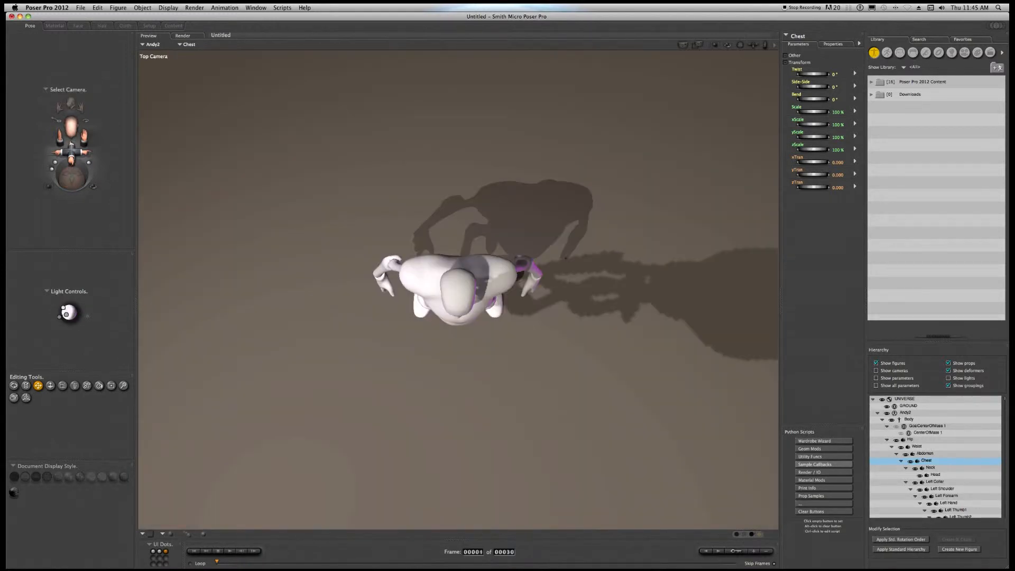
{"action": "left_click", "coordinate": [72, 127]}
{"action": "left_click", "coordinate": [72, 127]}
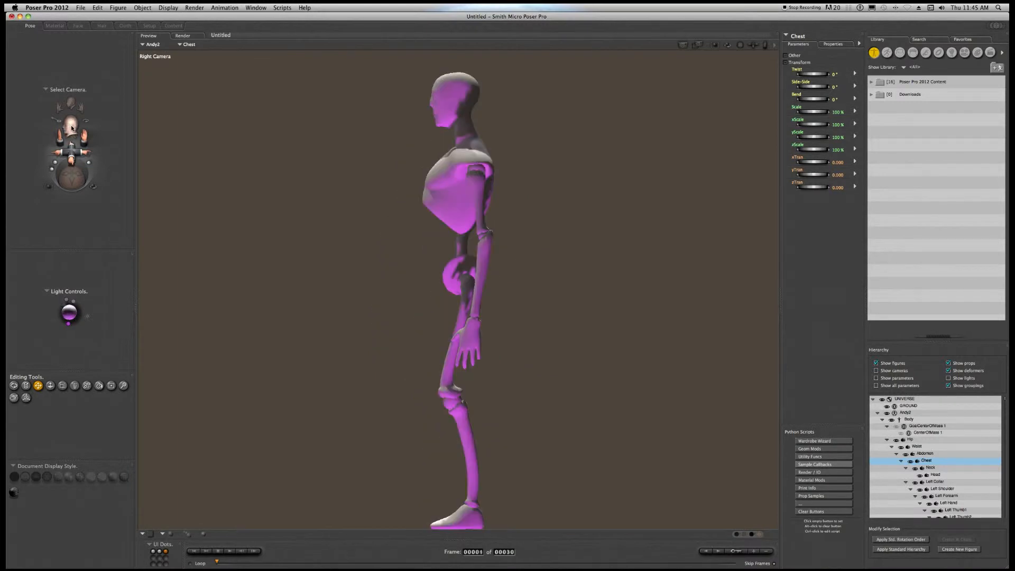
{"action": "left_click", "coordinate": [72, 127]}
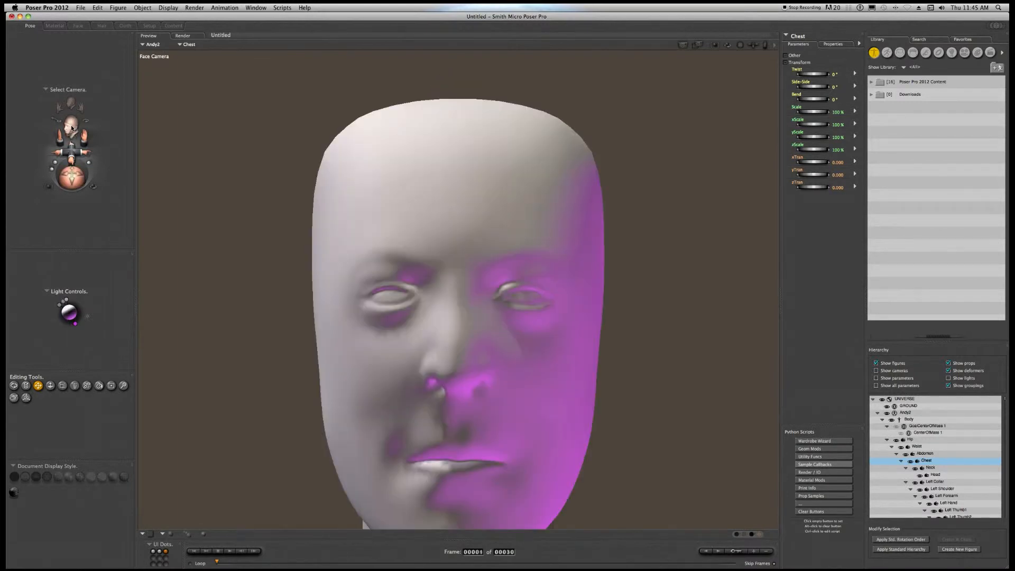
{"action": "left_click", "coordinate": [49, 90]}
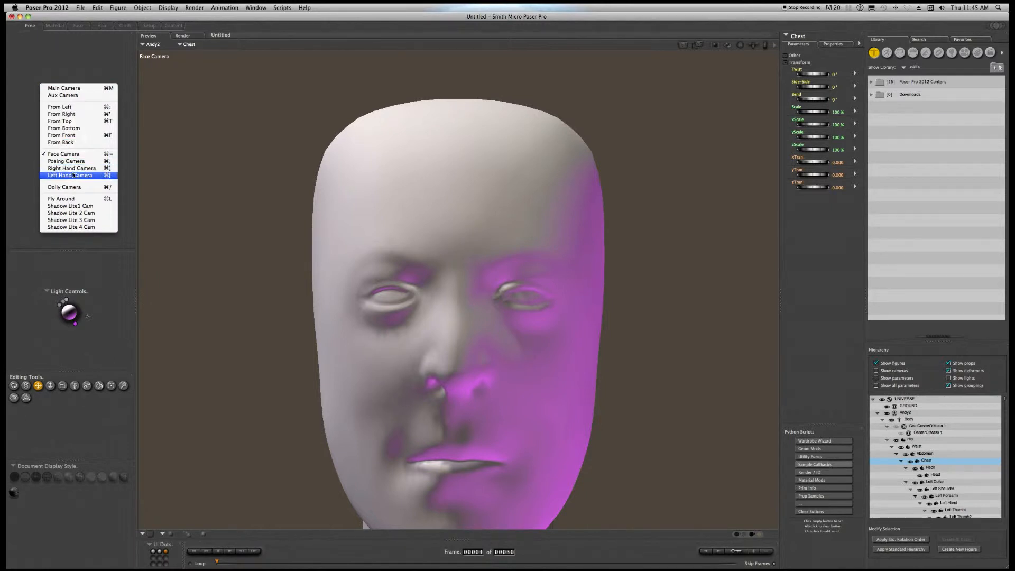
{"action": "left_click", "coordinate": [79, 142]}
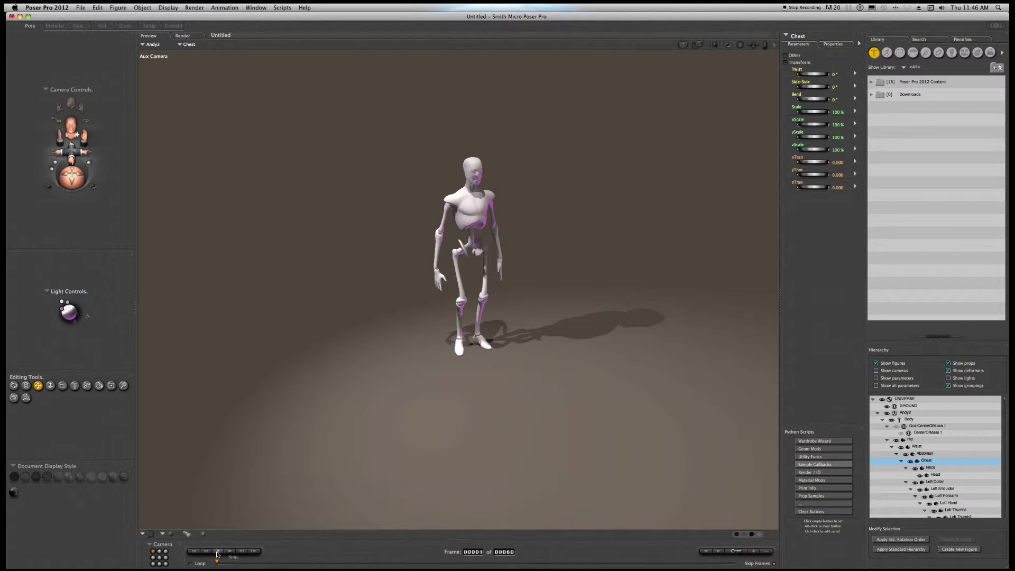
Store a camera view in the camera memory dots, reframe the figure with other views, and recall the stored Dolly Camera view
{"action": "left_click", "coordinate": [153, 552]}
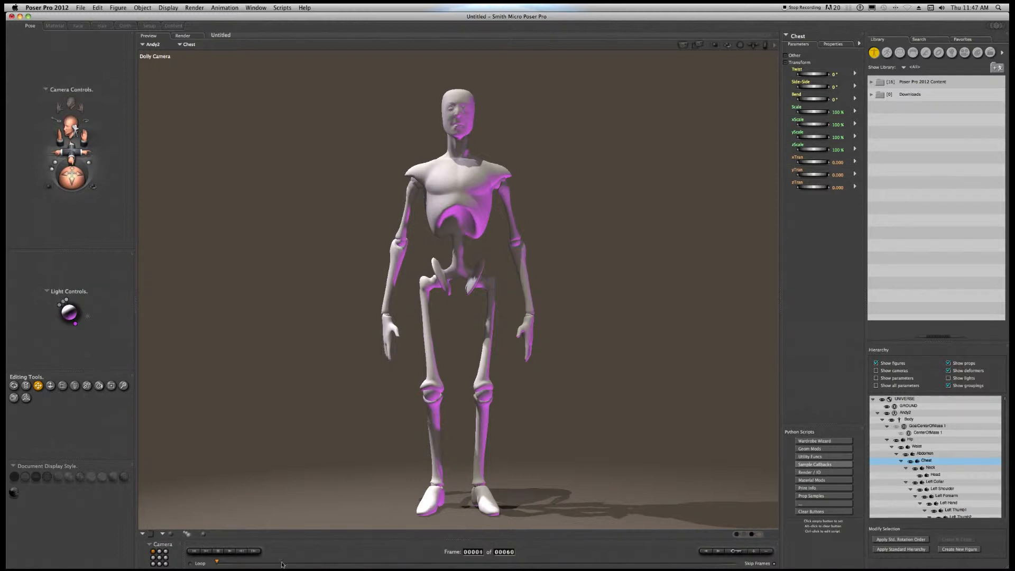
{"action": "left_click_drag", "start_coordinate": [81, 175], "coordinate": [88, 94]}
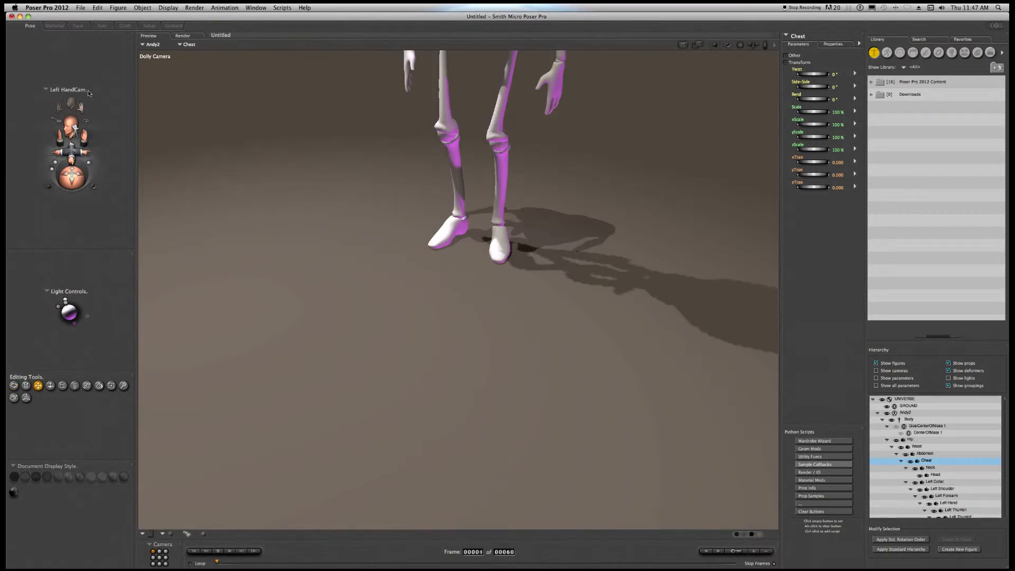
{"action": "mouse_move", "coordinate": [83, 135]}
{"action": "left_mouse_down"}
{"action": "mouse_move", "coordinate": [74, 185]}
{"action": "mouse_move", "coordinate": [72, 150]}
{"action": "left_mouse_up"}
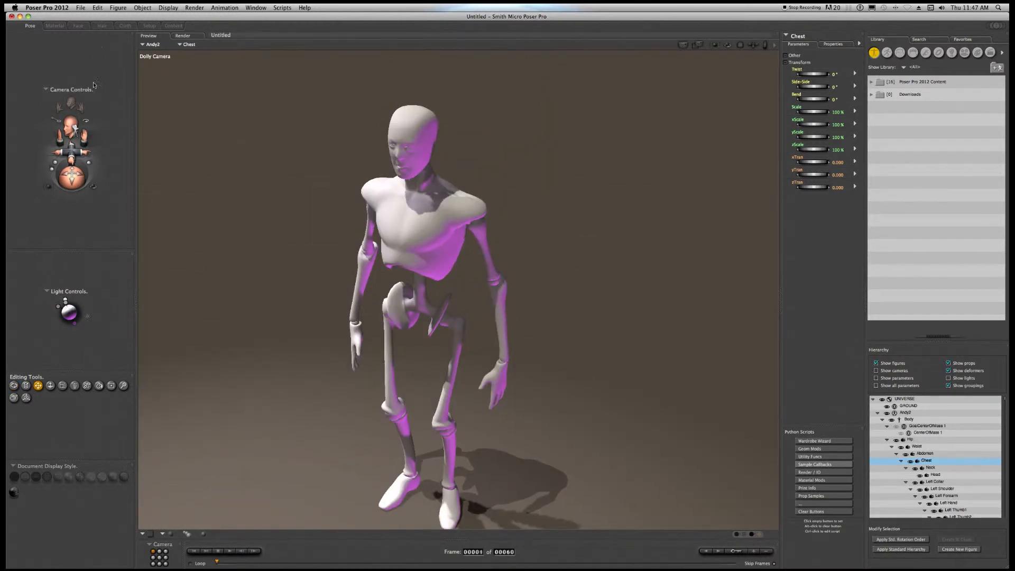
{"action": "mouse_move", "coordinate": [72, 150]}
{"action": "left_mouse_down"}
{"action": "mouse_move", "coordinate": [72, 177]}
{"action": "mouse_move", "coordinate": [80, 138]}
{"action": "left_mouse_up"}
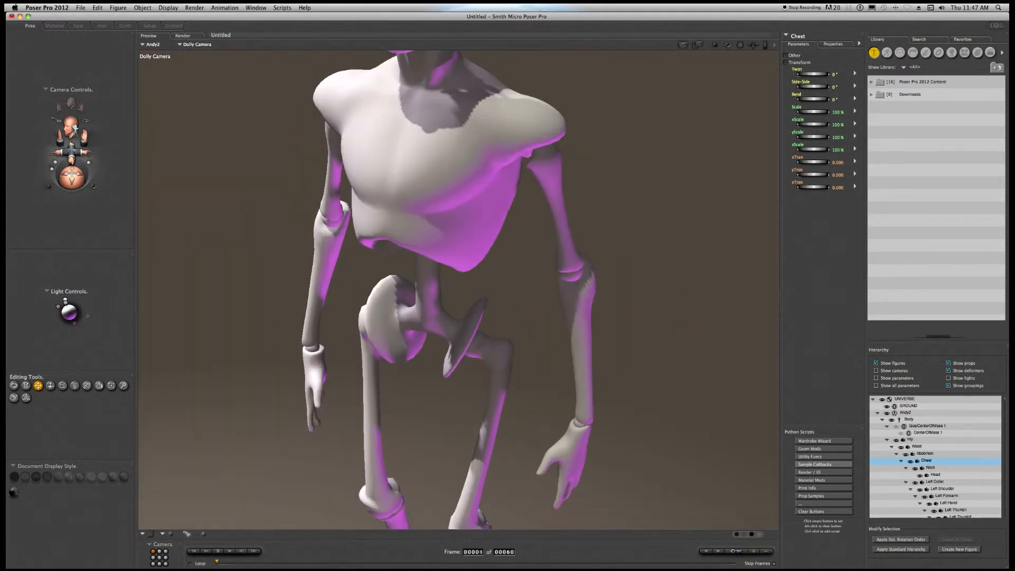
{"action": "left_click", "coordinate": [159, 553]}
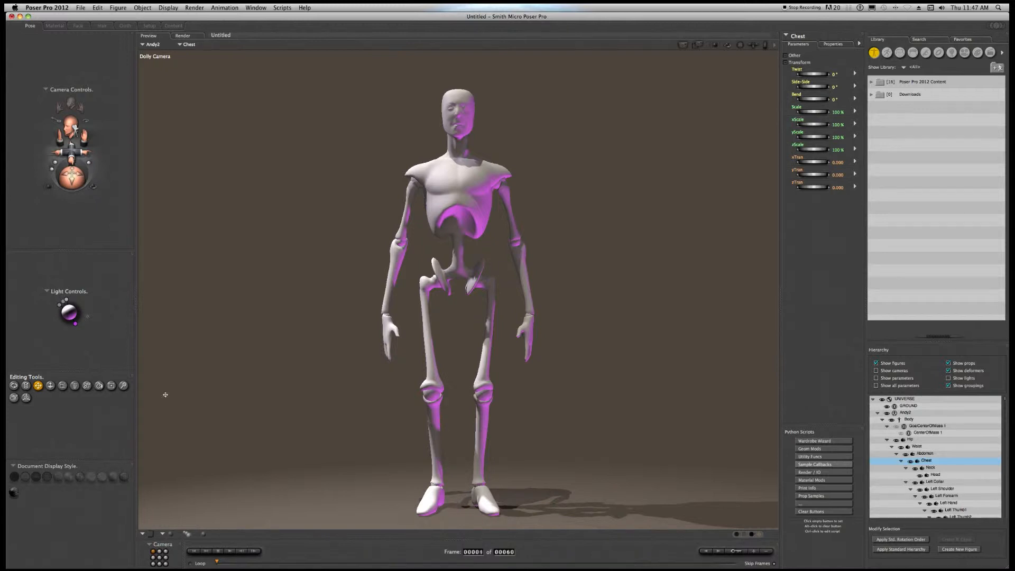
{"action": "left_click_drag", "start_coordinate": [78, 169], "coordinate": [66, 198]}
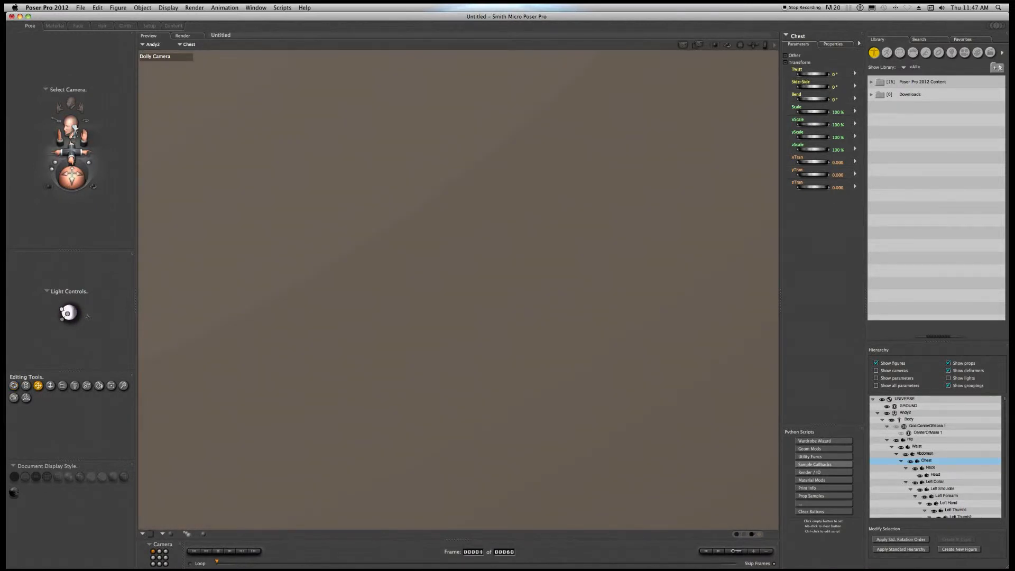
{"action": "left_click_drag", "start_coordinate": [74, 128], "coordinate": [67, 127]}
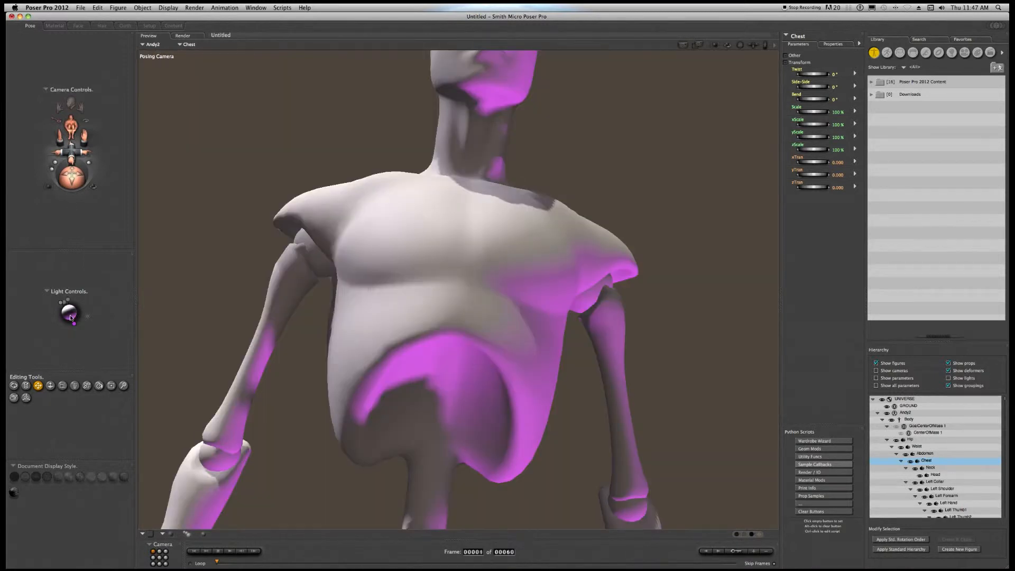
{"action": "left_click", "coordinate": [159, 552]}
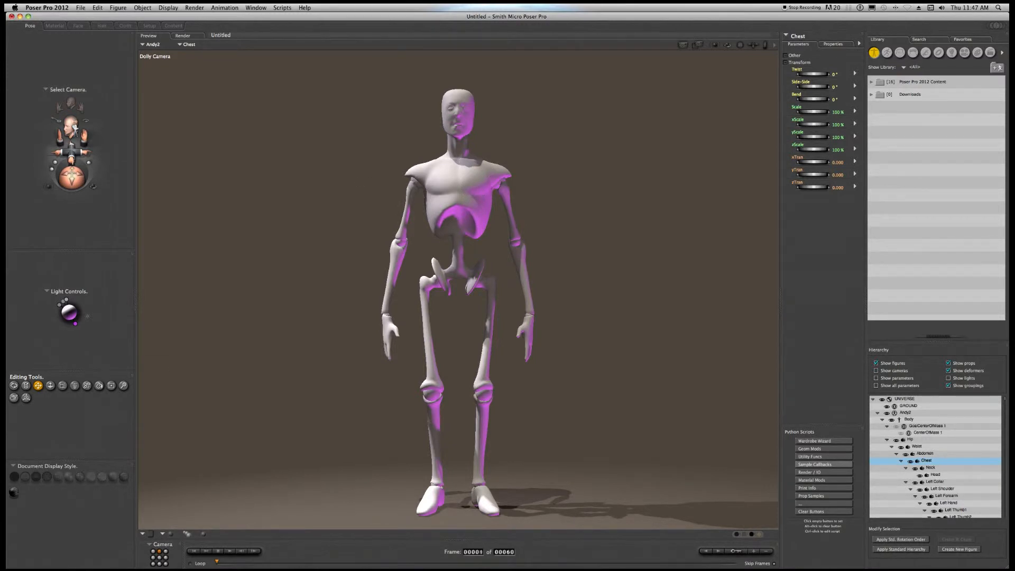
Switch the memory dots to Pose and raise the figure's right arm out to the side
{"action": "left_click", "coordinate": [152, 541]}
{"action": "left_click", "coordinate": [155, 543]}
{"action": "left_click_drag", "start_coordinate": [393, 286], "coordinate": [258, 139]}
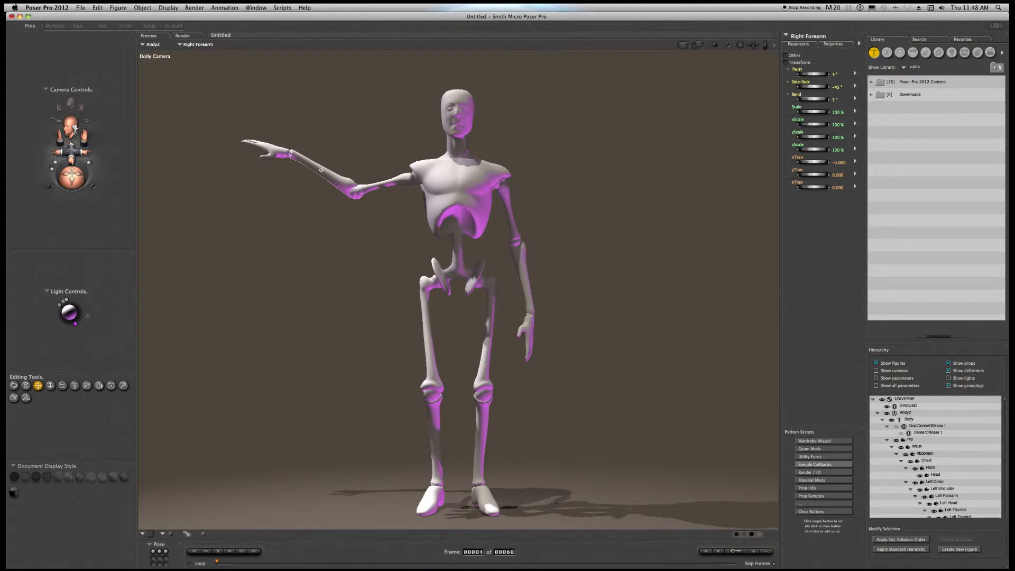
Move the Editing Tools palette from beside the preview to below the Hierarchy palette
{"action": "left_click_drag", "start_coordinate": [19, 377], "coordinate": [786, 380]}
{"action": "left_click_drag", "start_coordinate": [802, 320], "coordinate": [899, 528]}
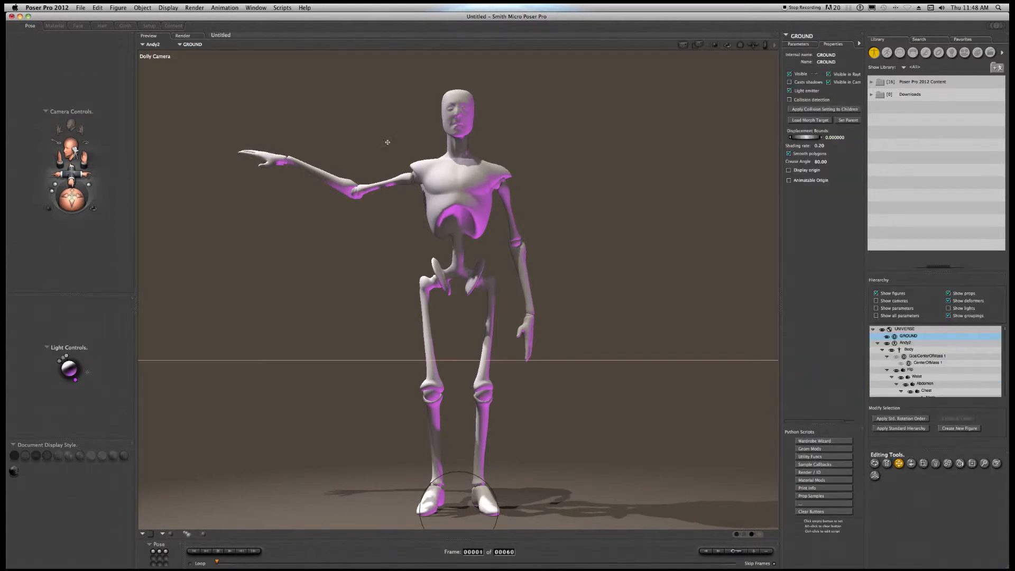
Hide the Editing Tools palette from the workspace
{"action": "left_click", "coordinate": [256, 8]}
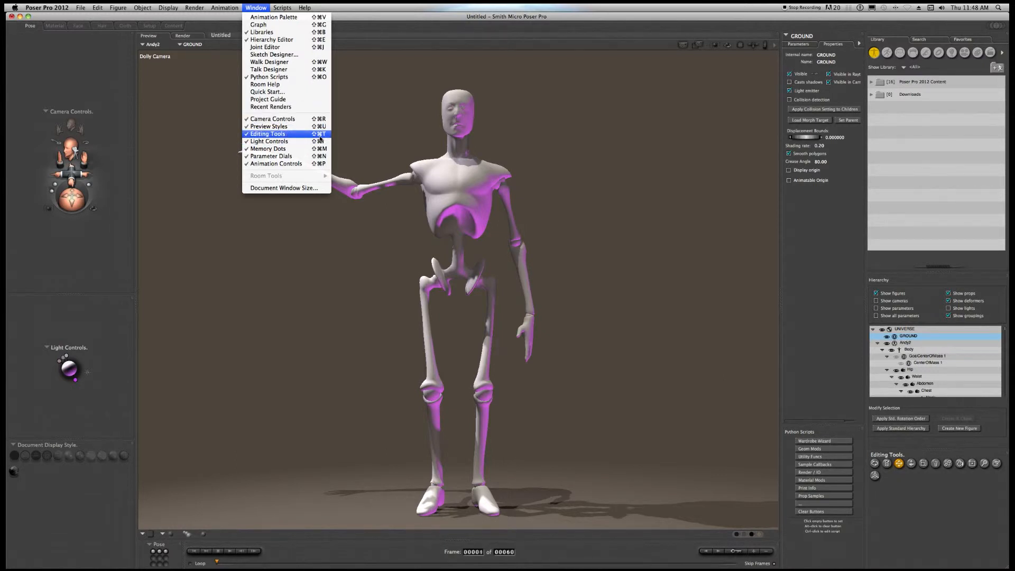
{"action": "left_click", "coordinate": [401, 6]}
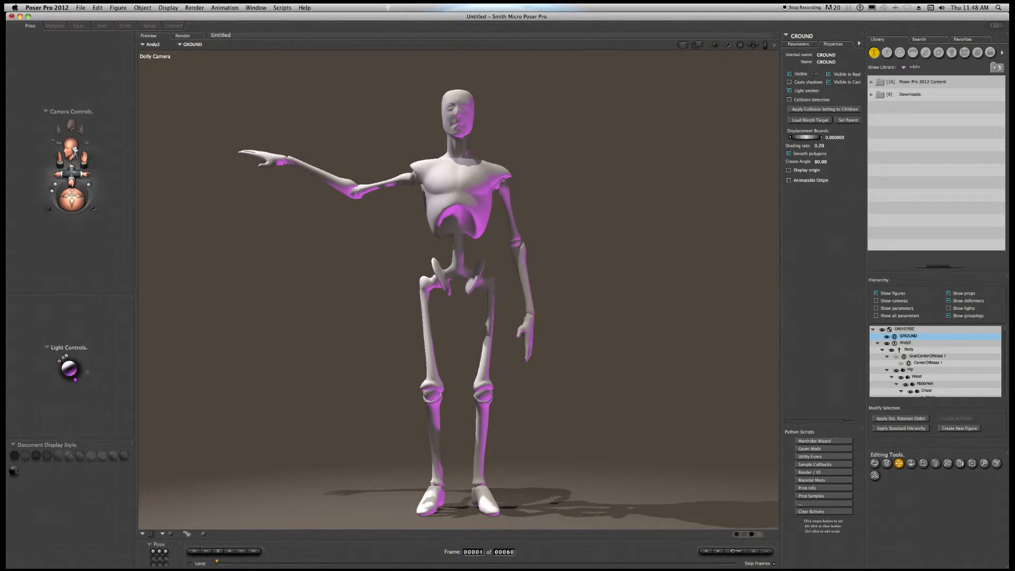
{"action": "left_click", "coordinate": [256, 7]}
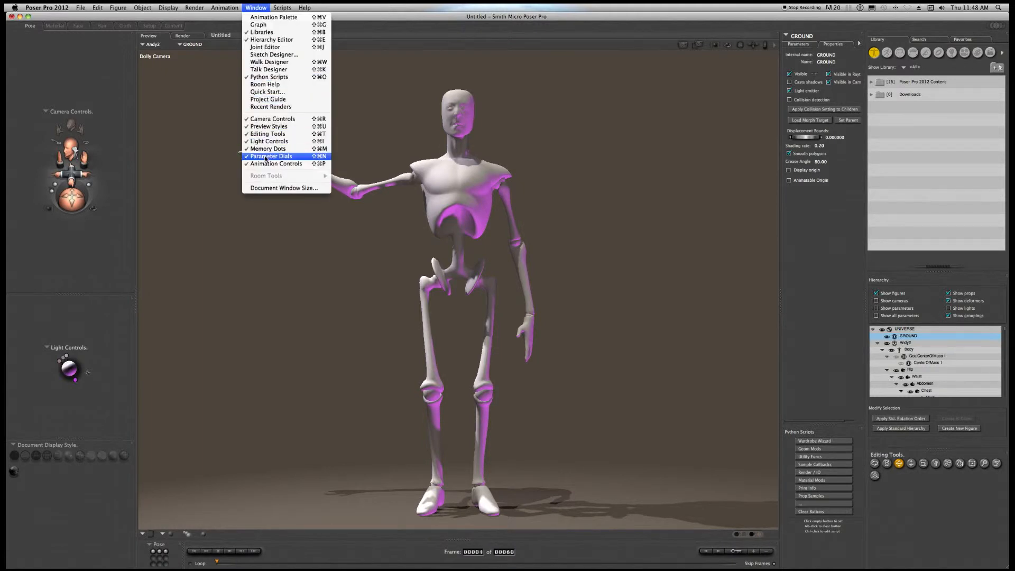
{"action": "left_click", "coordinate": [267, 134]}
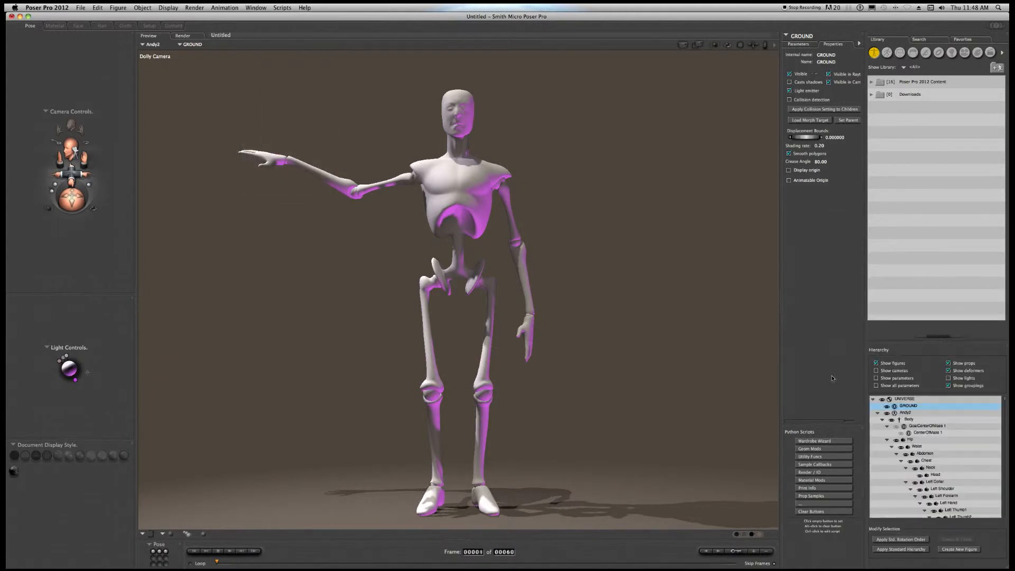
Bring the hidden Editing Tools palette back into the workspace and check the list of available palettes
{"action": "left_click", "coordinate": [256, 8]}
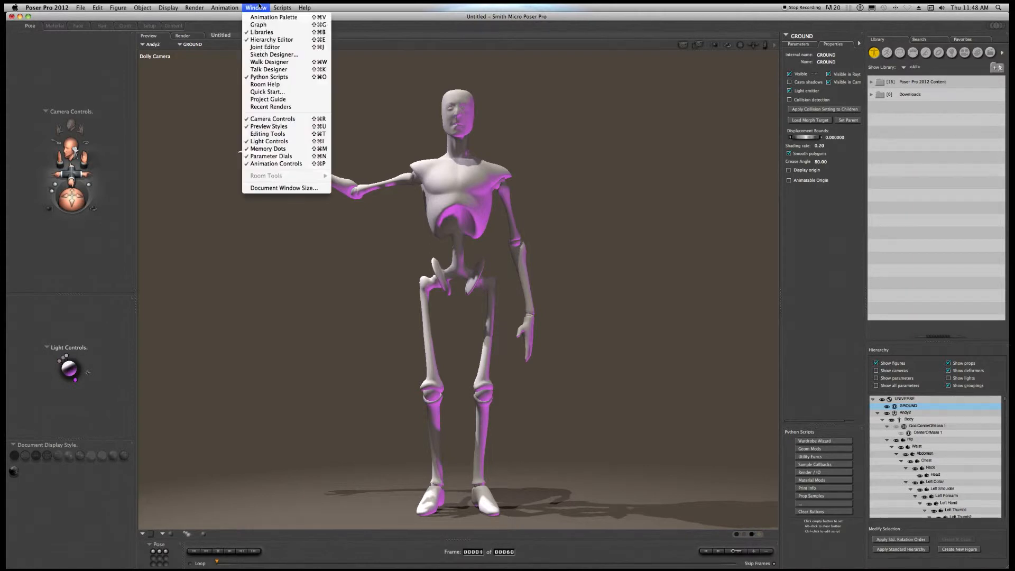
{"action": "left_click", "coordinate": [271, 134]}
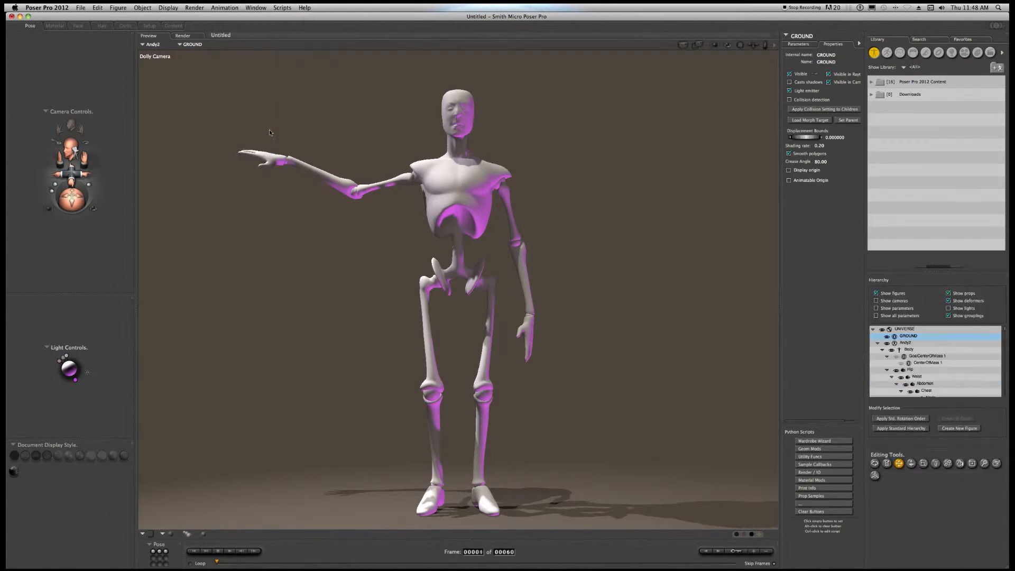
{"action": "left_click", "coordinate": [259, 7]}
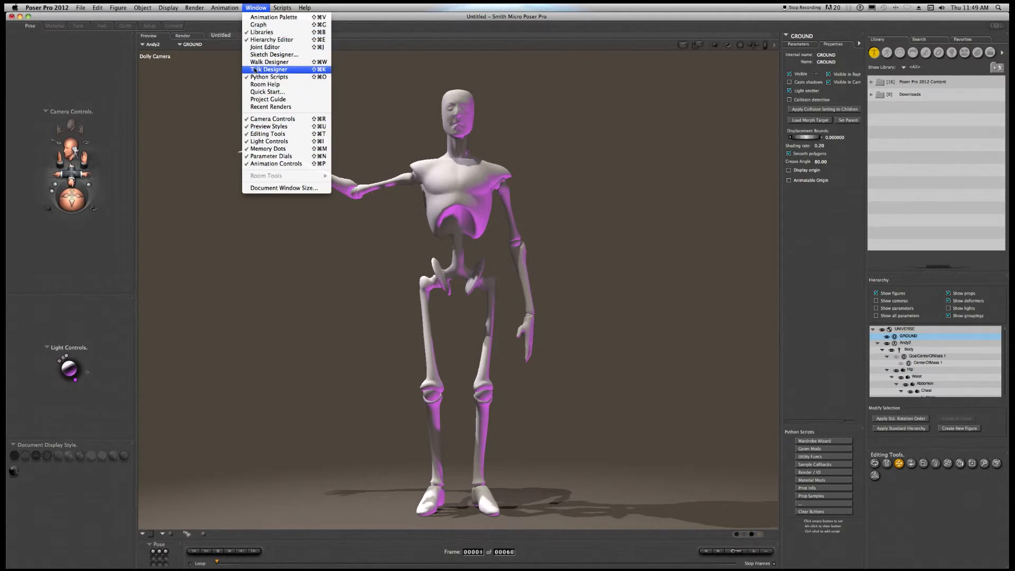
{"action": "mouse_move", "coordinate": [275, 6]}
{"action": "left_click", "coordinate": [347, 6]}
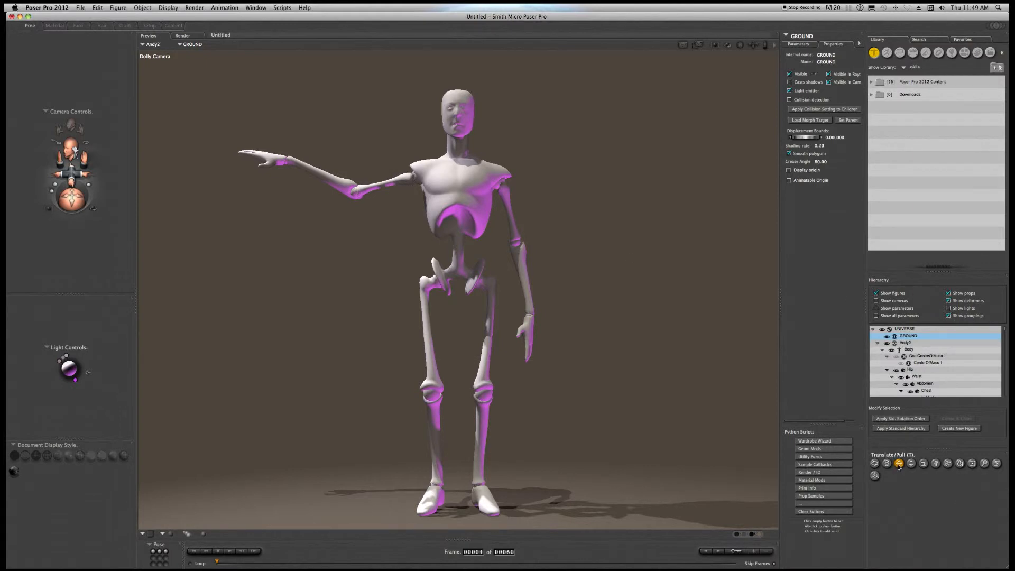
Rotate the right shoulder so the arm hangs beside the body, and twist the left shoulder to turn its arm outward
{"action": "left_click", "coordinate": [875, 463]}
{"action": "left_click_drag", "start_coordinate": [356, 192], "coordinate": [391, 342]}
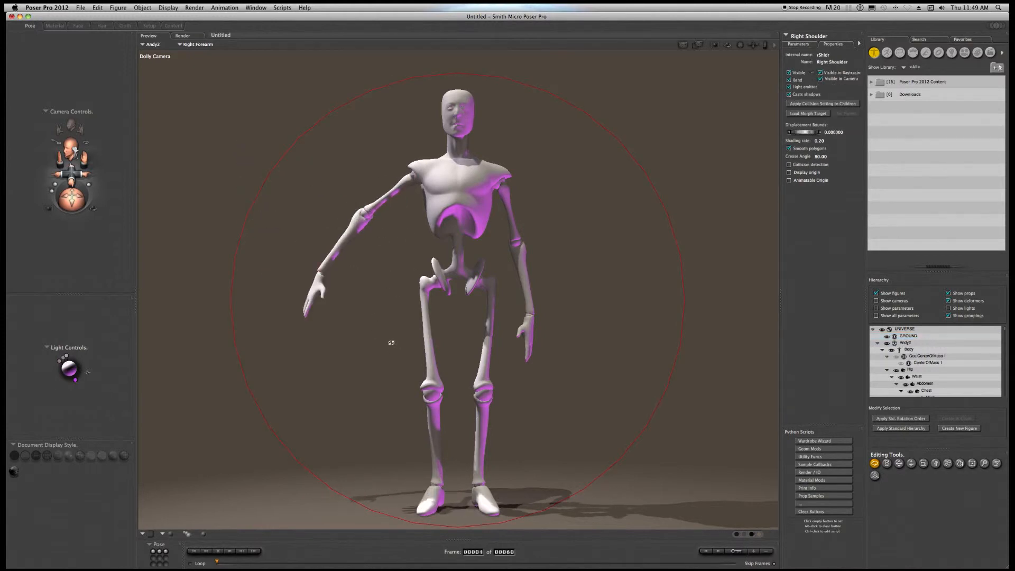
{"action": "left_click_drag", "start_coordinate": [386, 200], "coordinate": [423, 285]}
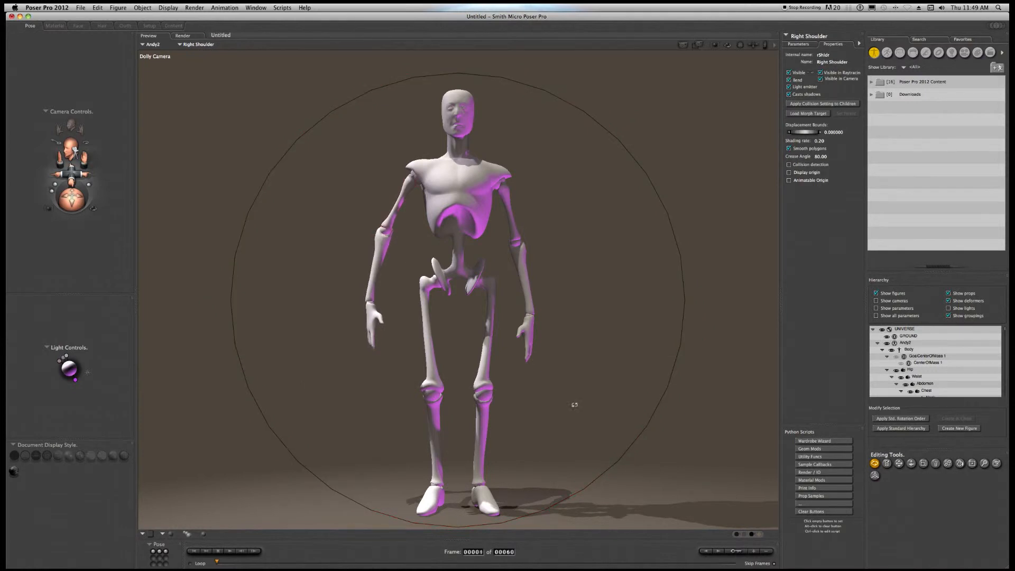
{"action": "left_click", "coordinate": [886, 463]}
{"action": "left_click_drag", "start_coordinate": [502, 201], "coordinate": [1007, 114]}
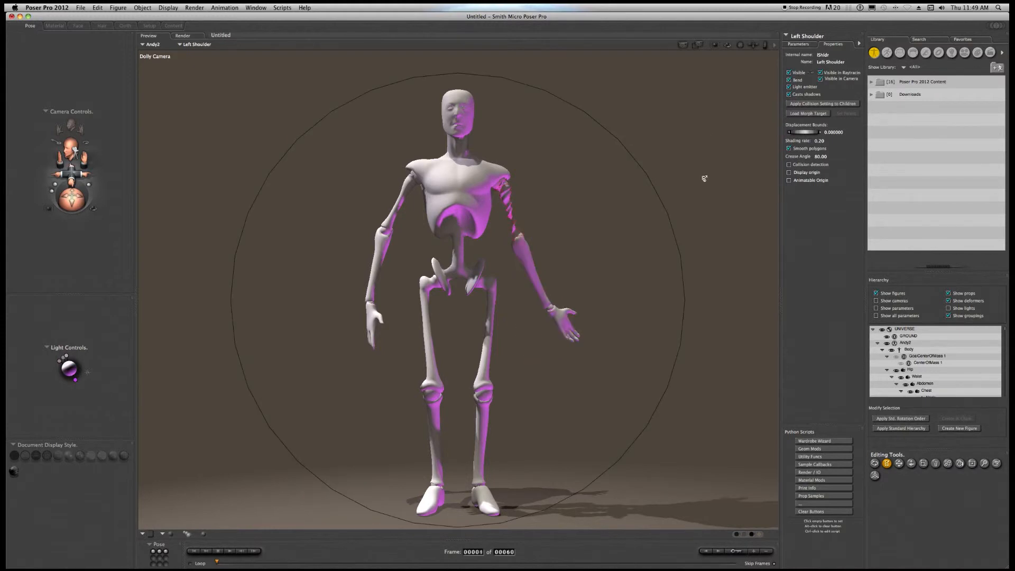
Rotate the left thigh slightly, and raise the left foot out to the side with Translate/Pull
{"action": "key", "text": "r"}
{"action": "left_click_drag", "start_coordinate": [645, 260], "coordinate": [631, 291]}
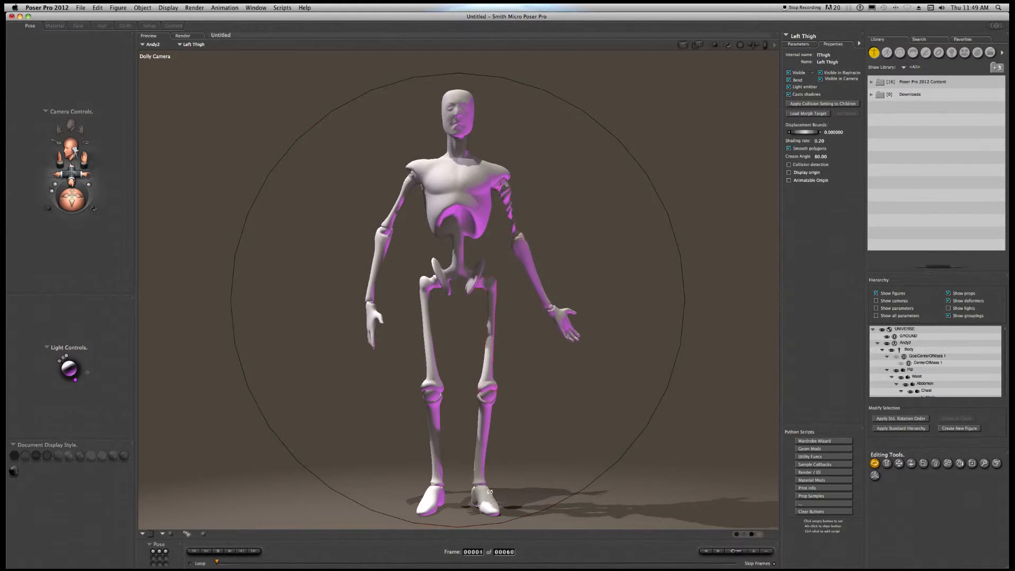
{"action": "key", "text": "t"}
{"action": "left_click_drag", "start_coordinate": [491, 490], "coordinate": [585, 407]}
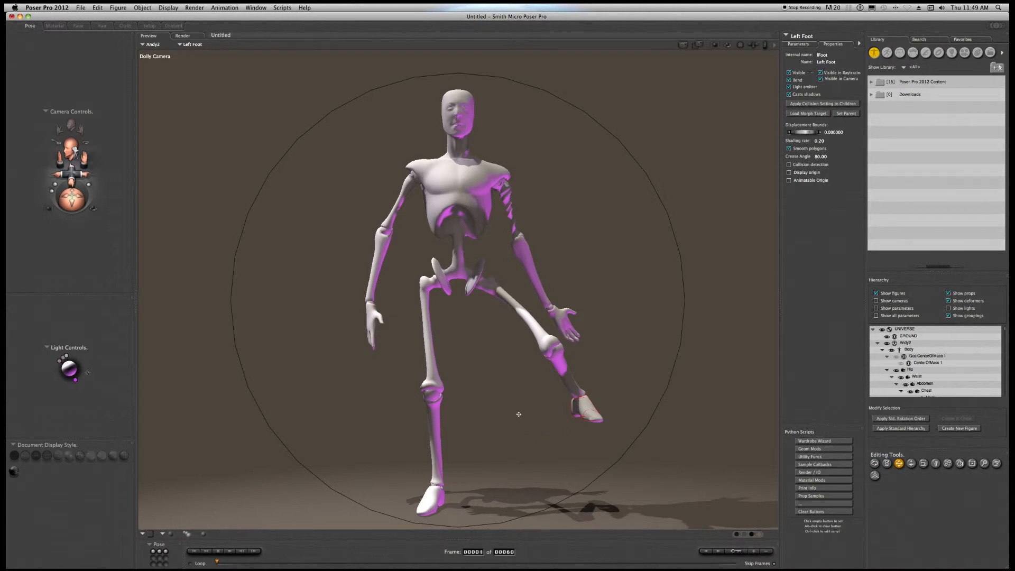
Recall the first three stored poses from the memory dots, switching between them and ending on the kneeling pose
{"action": "left_click", "coordinate": [152, 552]}
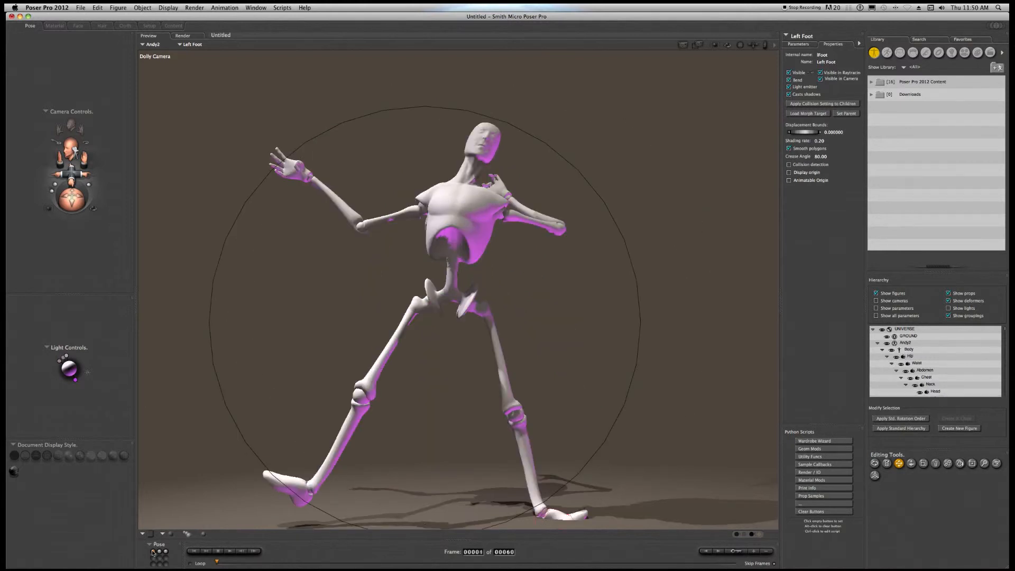
{"action": "left_click", "coordinate": [159, 551]}
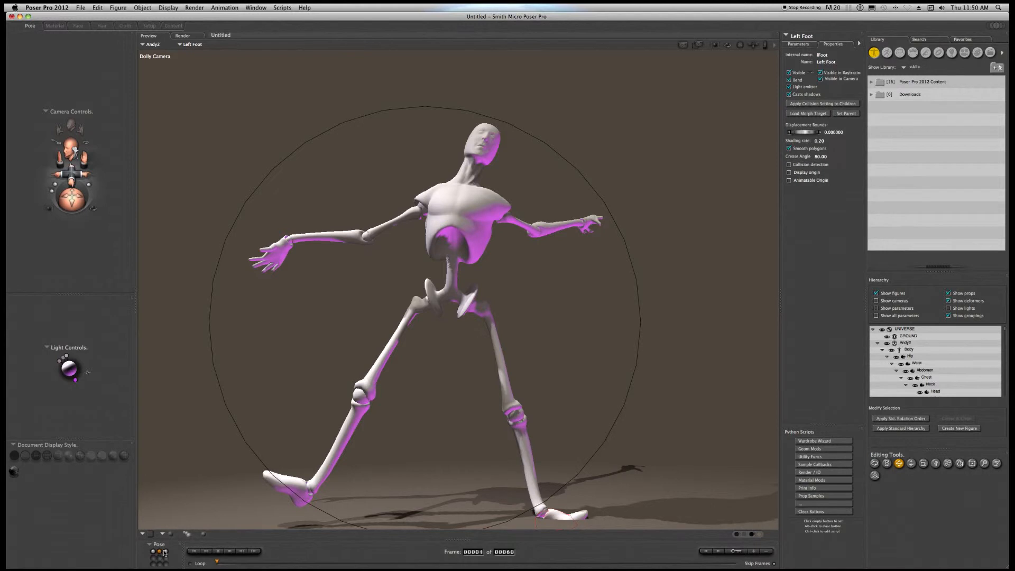
{"action": "left_click", "coordinate": [165, 551]}
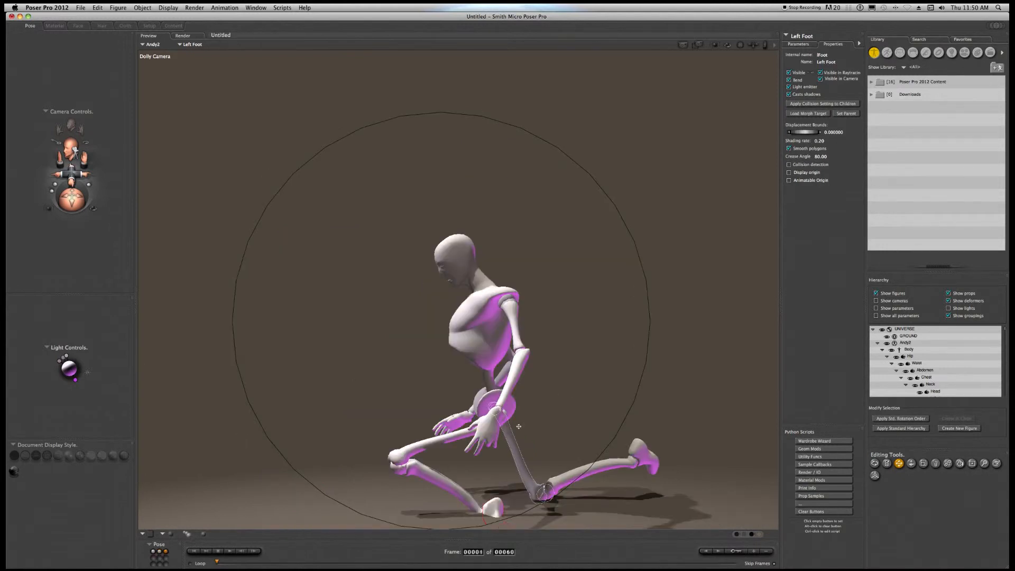
{"action": "left_click", "coordinate": [160, 551]}
{"action": "left_click", "coordinate": [152, 551]}
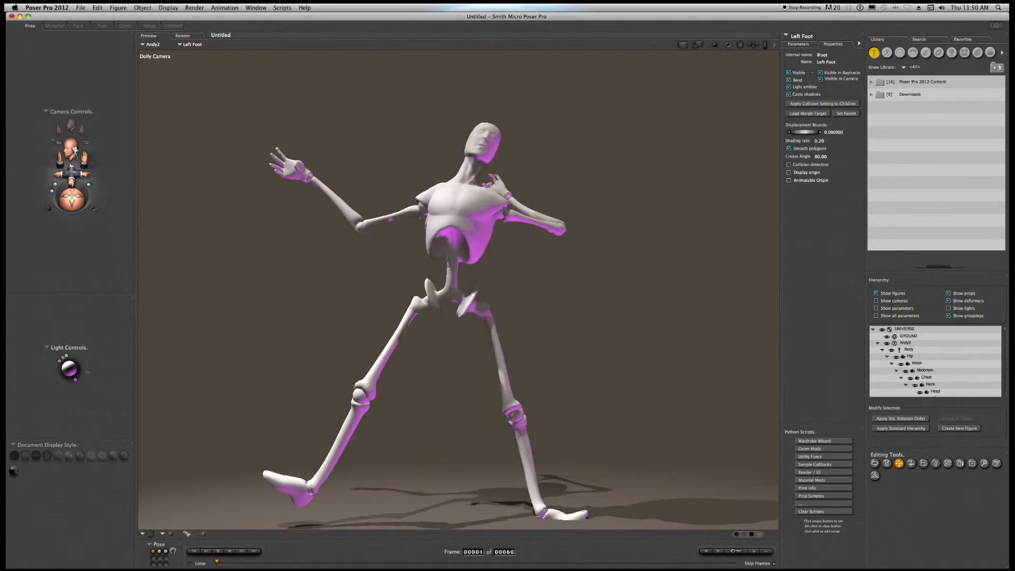
{"action": "left_click", "coordinate": [166, 551]}
Pull the kneeling figure into an inverted pose, with the torso folded over and the right foot raised high above the hip
{"action": "left_click_drag", "start_coordinate": [478, 339], "coordinate": [495, 405]}
{"action": "left_click_drag", "start_coordinate": [470, 437], "coordinate": [1006, 379]}
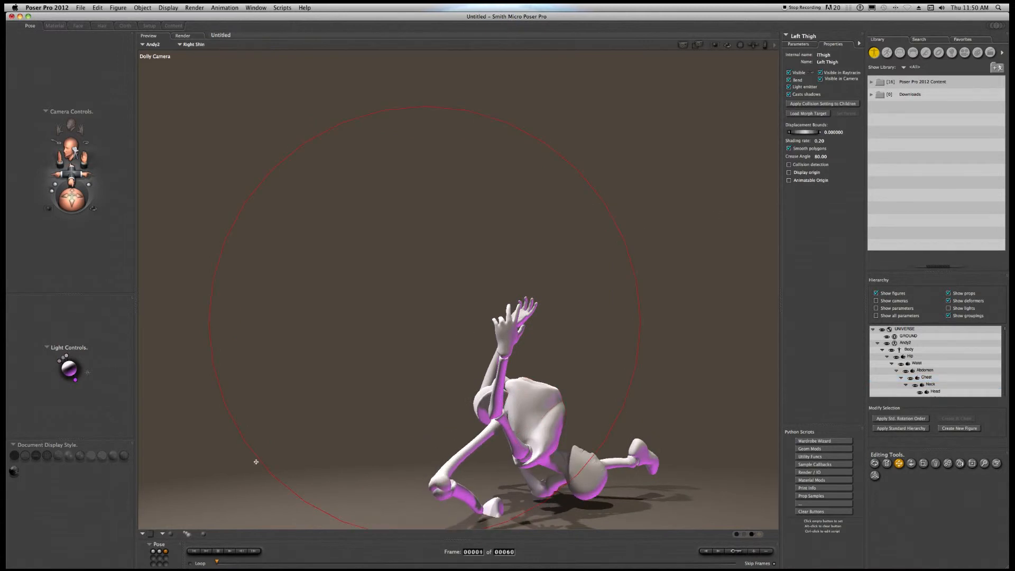
{"action": "left_click_drag", "start_coordinate": [653, 452], "coordinate": [476, 51]}
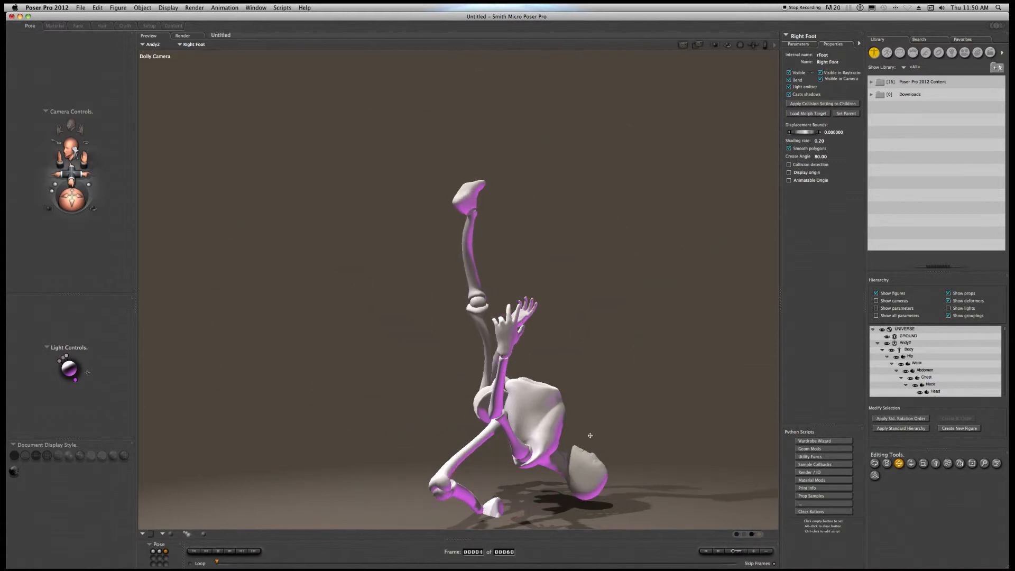
{"action": "left_click_drag", "start_coordinate": [588, 479], "coordinate": [465, 338]}
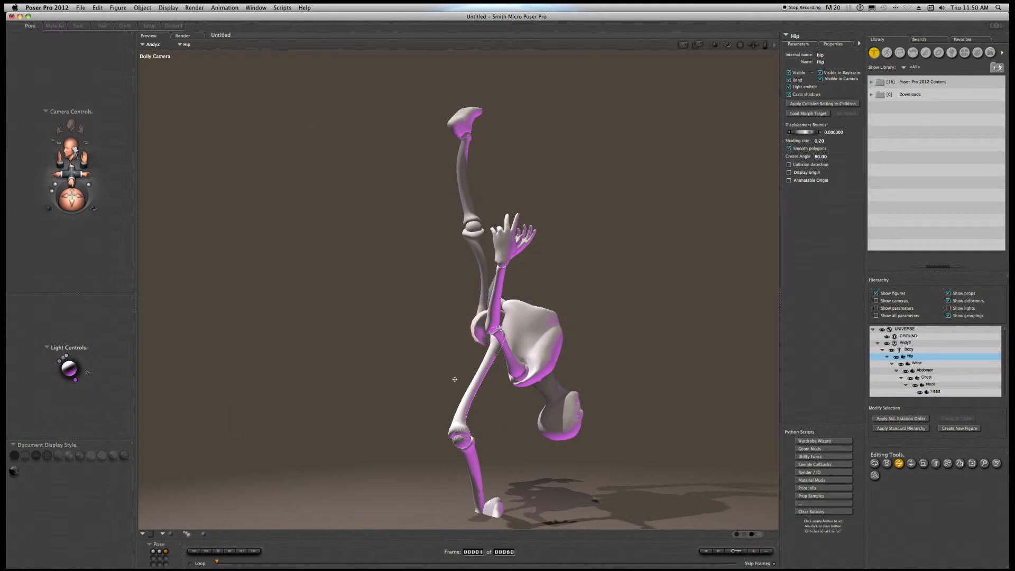
Use the Rotate tool to swing the right shoulder and twist the abdomen of the inverted figure
{"action": "left_click", "coordinate": [529, 313]}
{"action": "left_click", "coordinate": [874, 463]}
{"action": "left_click_drag", "start_coordinate": [515, 317], "coordinate": [518, 277]}
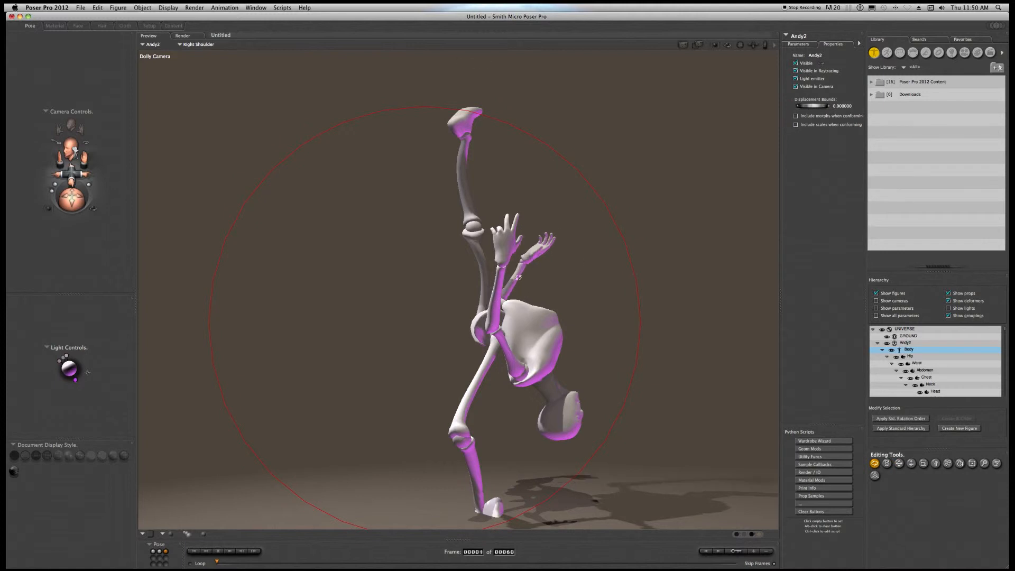
{"action": "left_click", "coordinate": [526, 331]}
{"action": "left_click_drag", "start_coordinate": [526, 331], "coordinate": [571, 253]}
{"action": "left_click", "coordinate": [510, 313]}
{"action": "left_click_drag", "start_coordinate": [497, 317], "coordinate": [297, 430]}
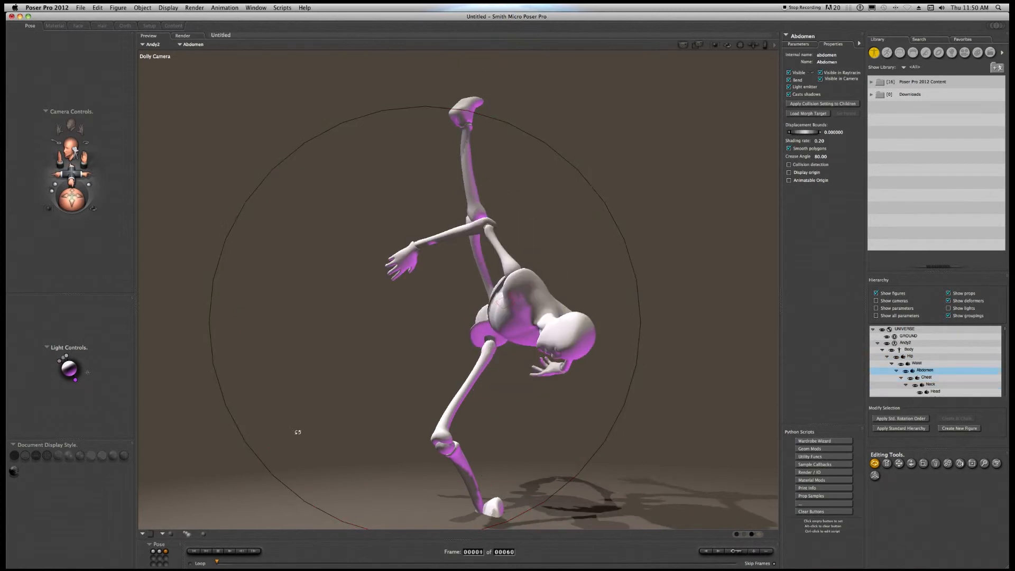
Cycle through the first three pose memory dots again to restore the kneeling pose
{"action": "left_click", "coordinate": [154, 552]}
{"action": "left_click", "coordinate": [159, 553]}
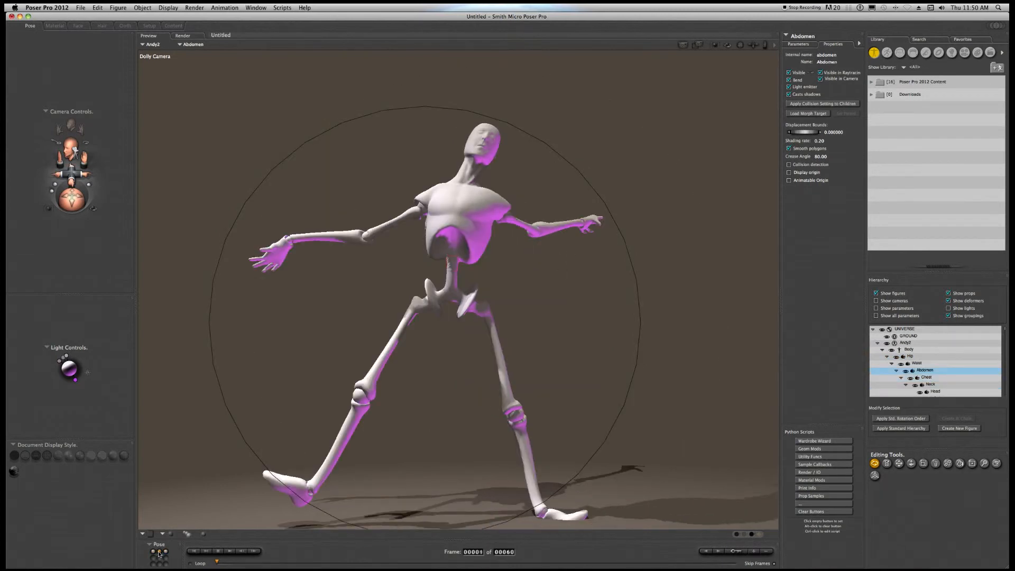
{"action": "left_click", "coordinate": [166, 551]}
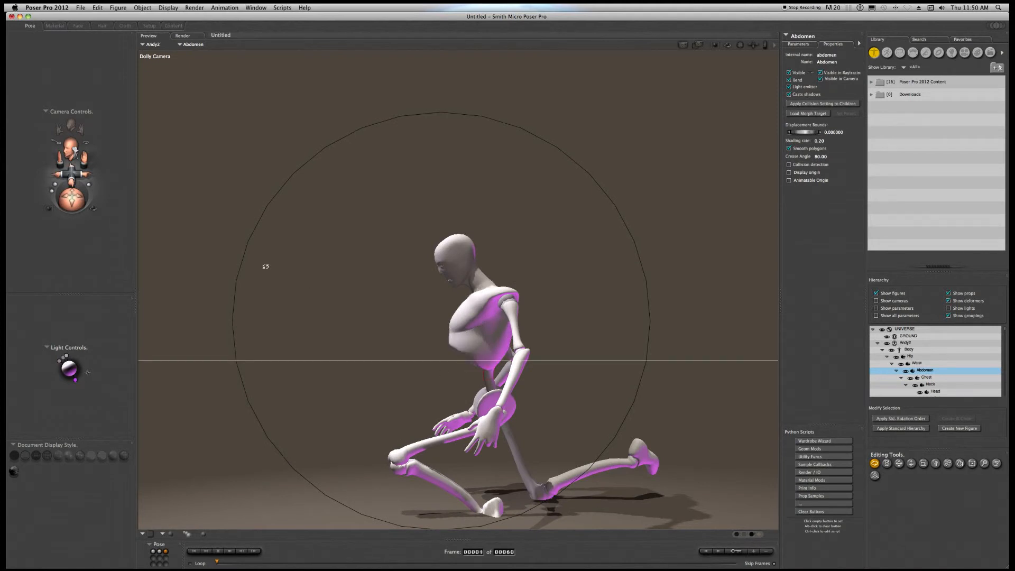
Rotate the right collar slightly and reset the whole figure with Zero Figure
{"action": "left_click_drag", "start_coordinate": [478, 310], "coordinate": [481, 310]}
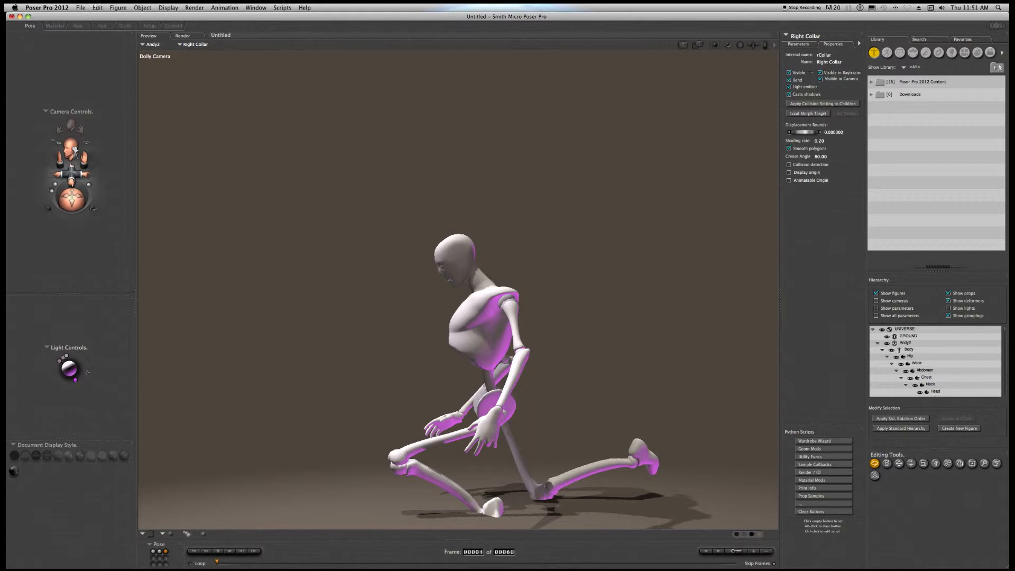
{"action": "left_click", "coordinate": [118, 8]}
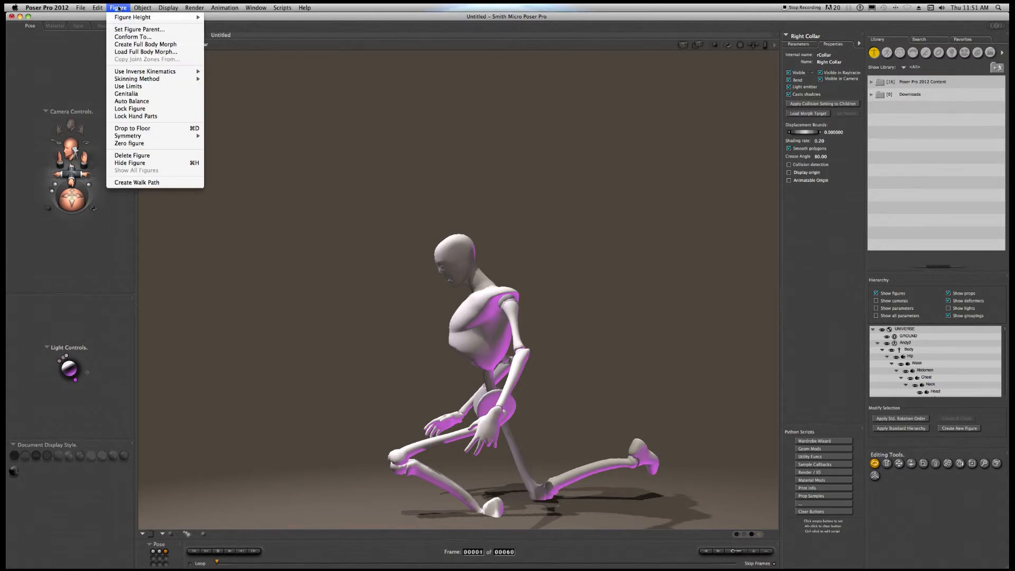
{"action": "left_click", "coordinate": [129, 143]}
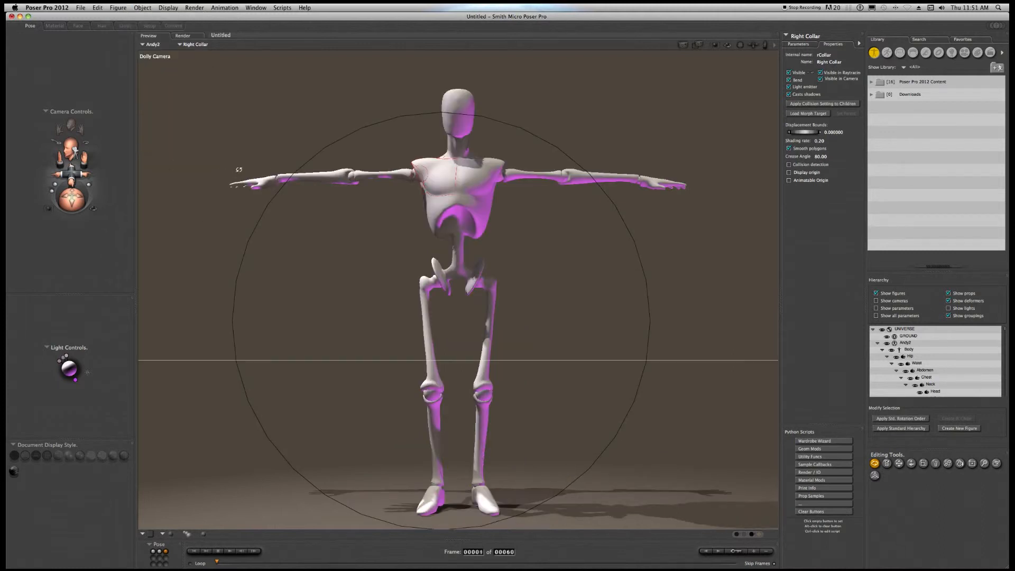
Select the head, try orbiting the camera around the figure and undo it
{"action": "left_click", "coordinate": [463, 124]}
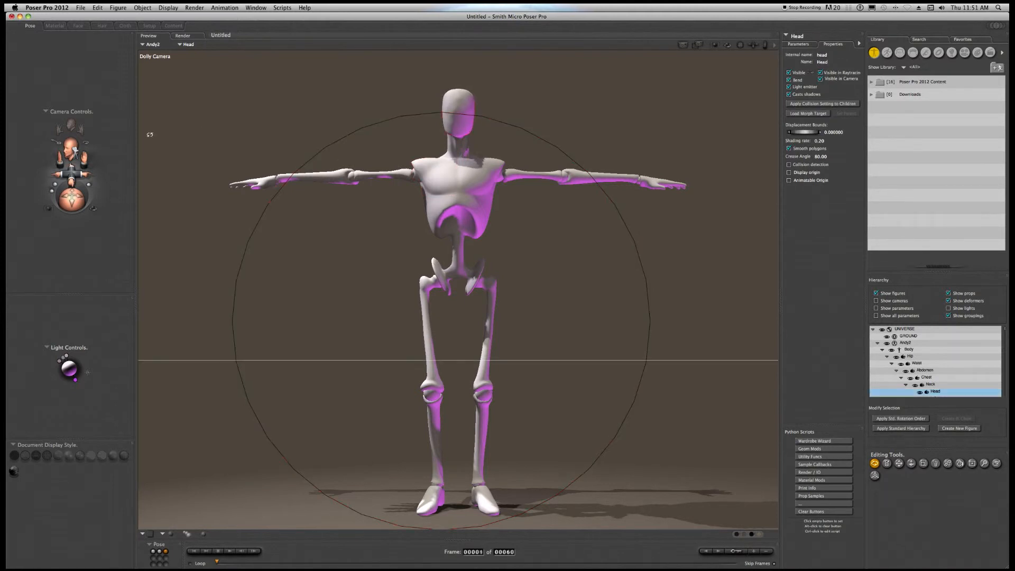
{"action": "left_click_drag", "start_coordinate": [64, 204], "coordinate": [84, 201]}
{"action": "key", "text": "super+z"}
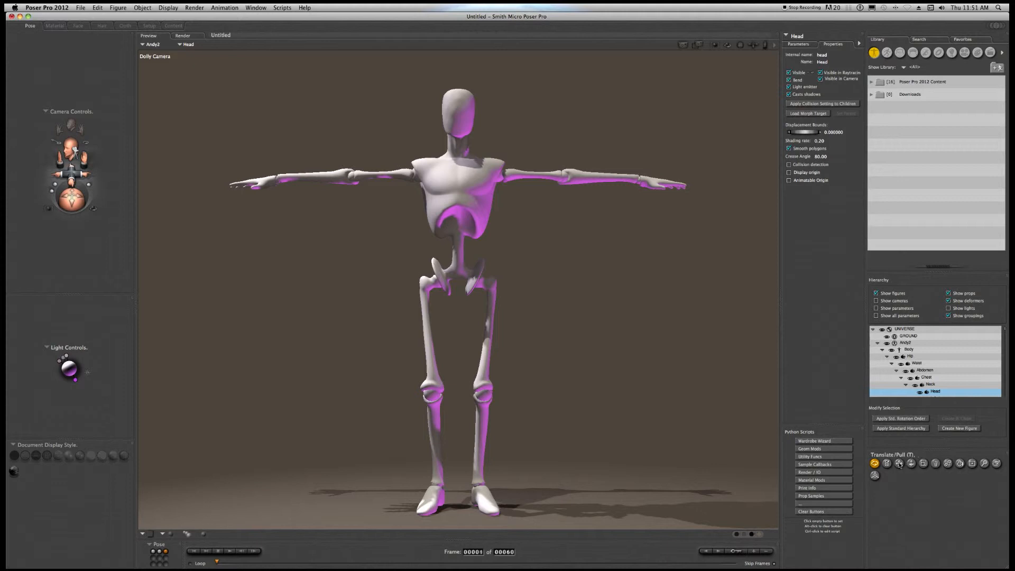
Activate the Translate/Pull tool and hide the Editing Tools palette
{"action": "left_click", "coordinate": [898, 463]}
{"action": "left_click", "coordinate": [282, 8]}
{"action": "mouse_move", "coordinate": [263, 7]}
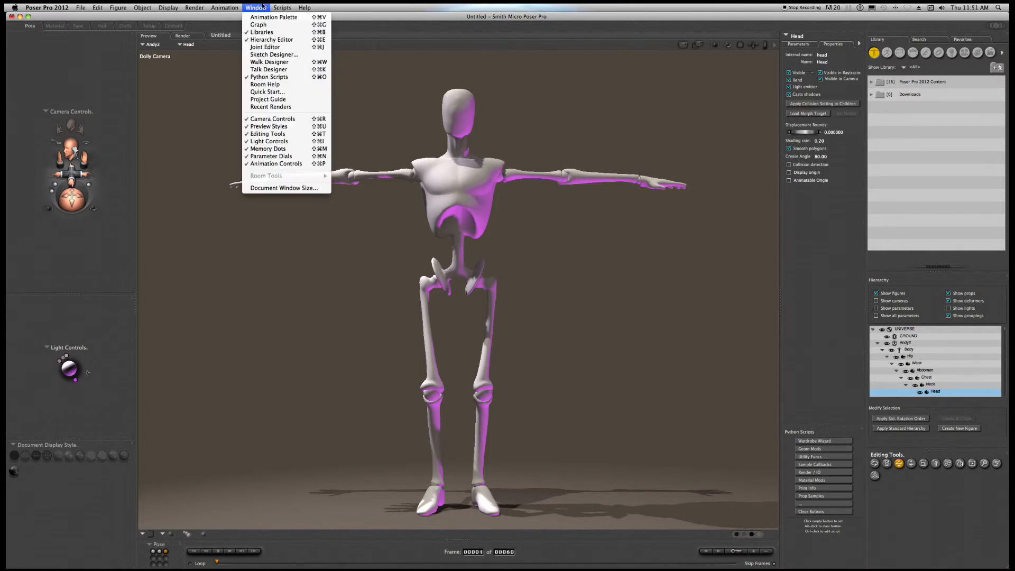
{"action": "left_click", "coordinate": [285, 134]}
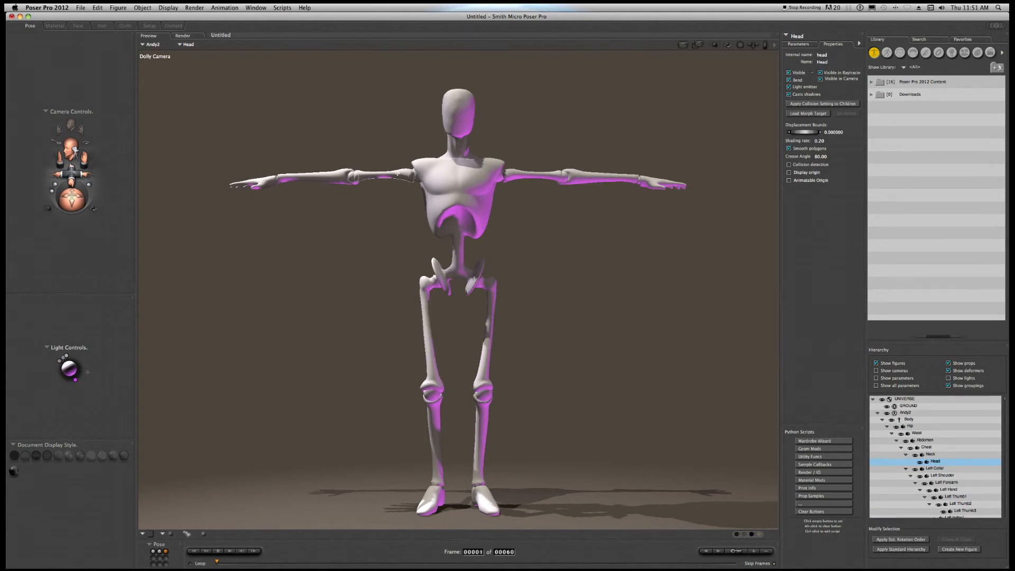
Pull the right shoulder slightly while the tools are hidden, and restore the Editing Tools palette
{"action": "mouse_move", "coordinate": [395, 173]}
{"action": "left_mouse_down"}
{"action": "mouse_move", "coordinate": [398, 190]}
{"action": "mouse_move", "coordinate": [383, 165]}
{"action": "left_mouse_up"}
{"action": "left_click", "coordinate": [256, 8]}
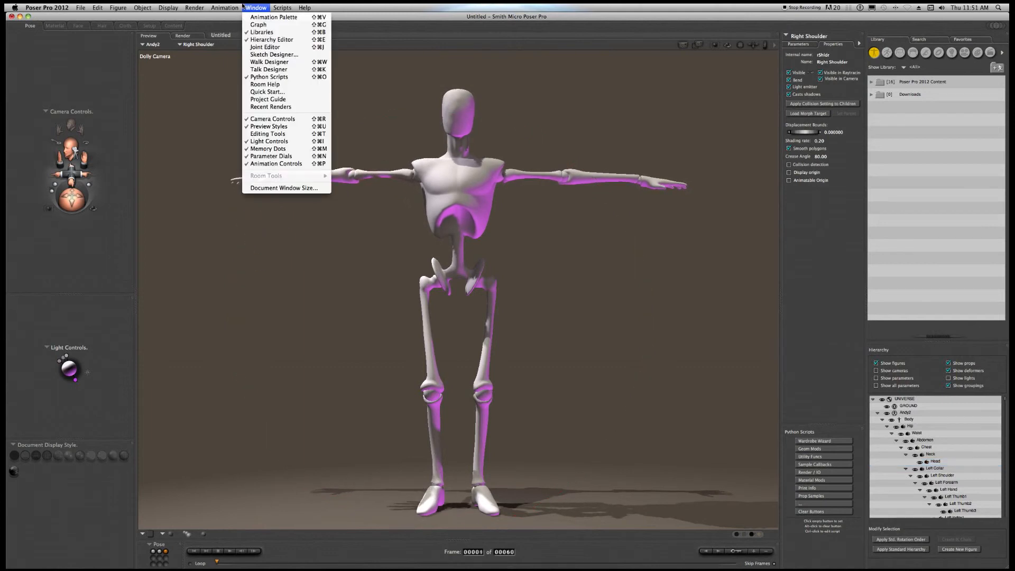
{"action": "left_click", "coordinate": [296, 134]}
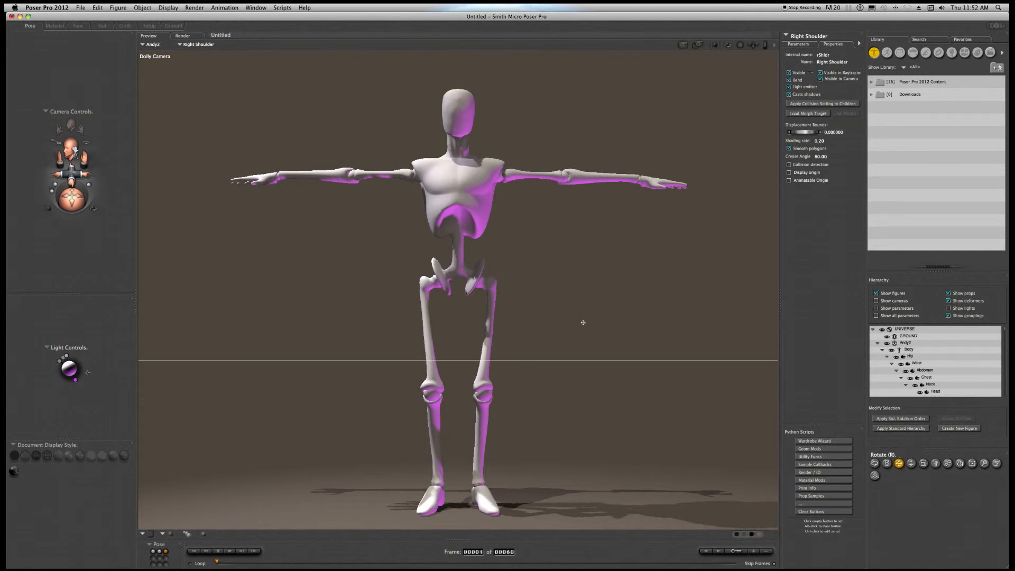
Select the left shoulder, display its parameter dials, and check the list of available palettes
{"action": "left_click", "coordinate": [522, 175]}
{"action": "left_click", "coordinate": [803, 45]}
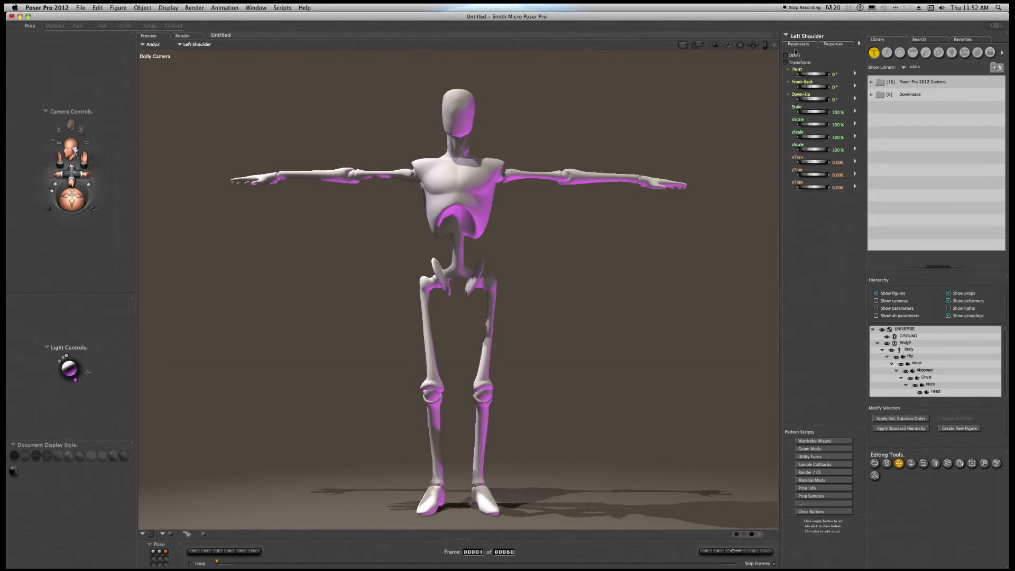
{"action": "left_click", "coordinate": [261, 6]}
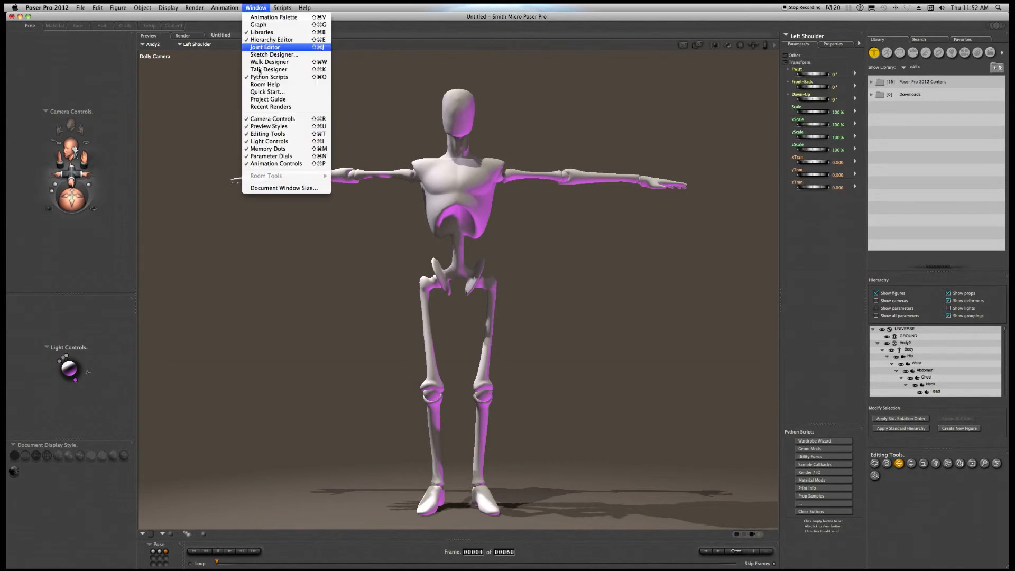
{"action": "left_click", "coordinate": [808, 268]}
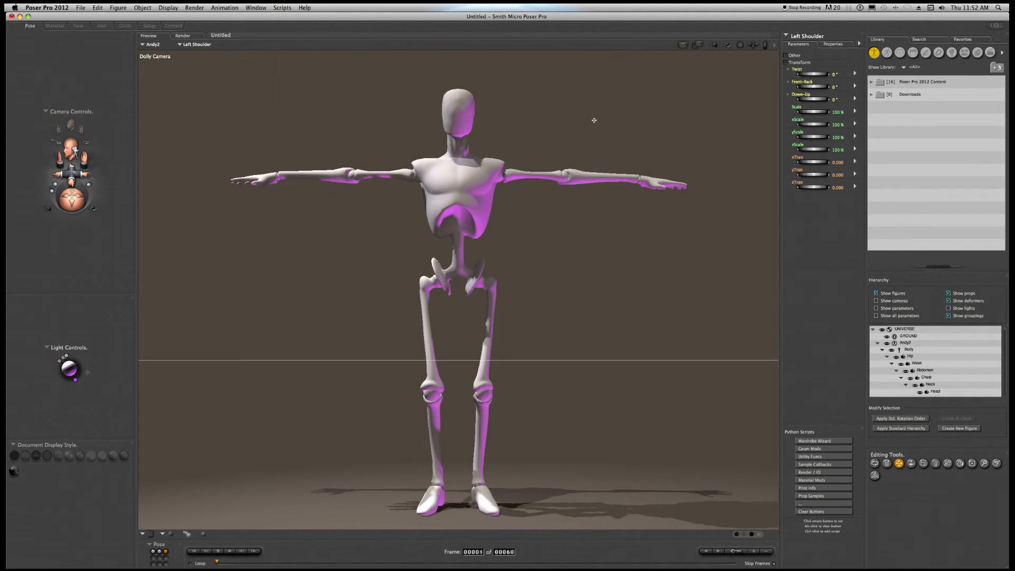
Check the body parts offered in the Parameters palette's actor list and view the left shoulder's properties
{"action": "left_click", "coordinate": [808, 36]}
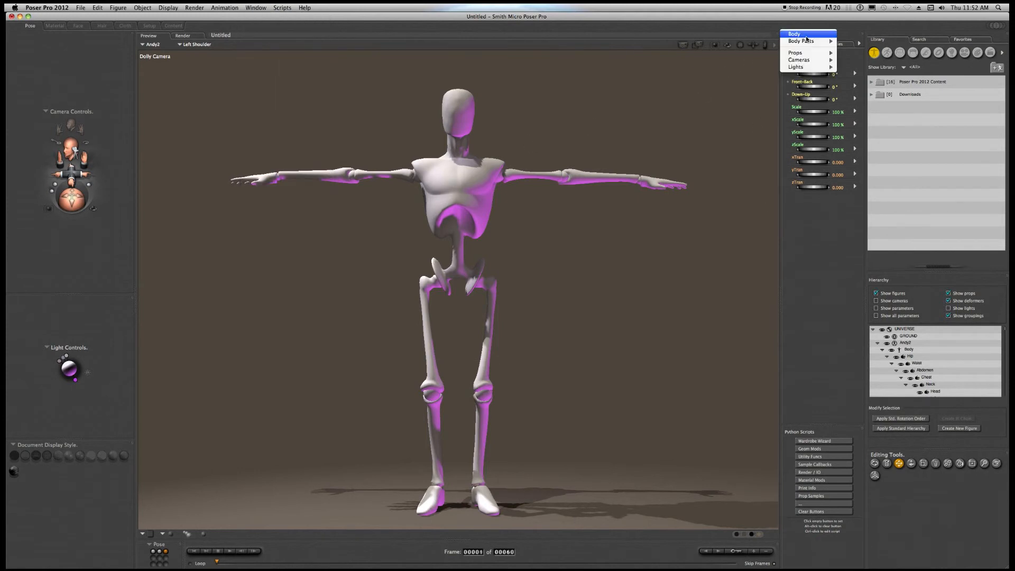
{"action": "left_click", "coordinate": [842, 24]}
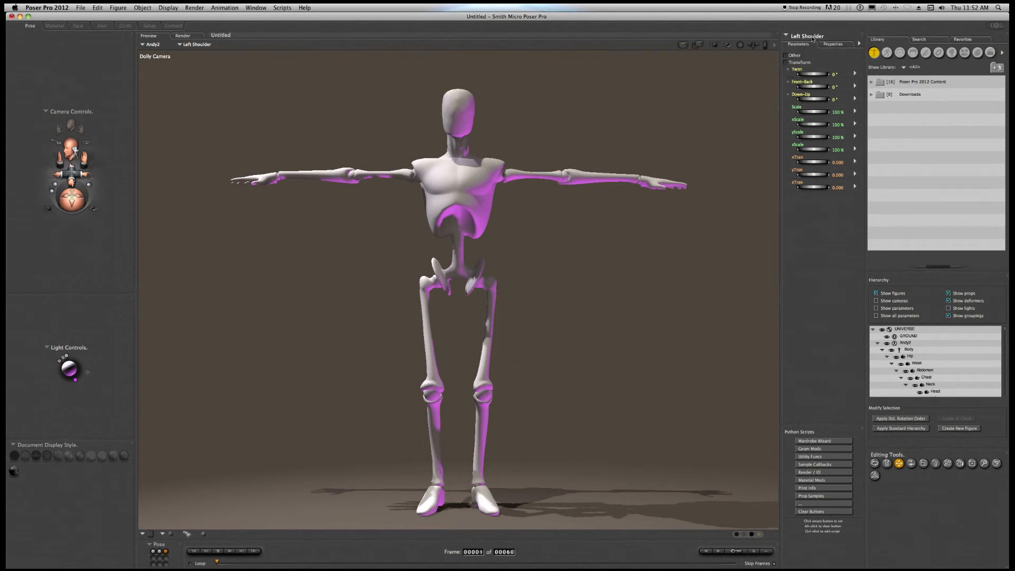
{"action": "left_click", "coordinate": [787, 37]}
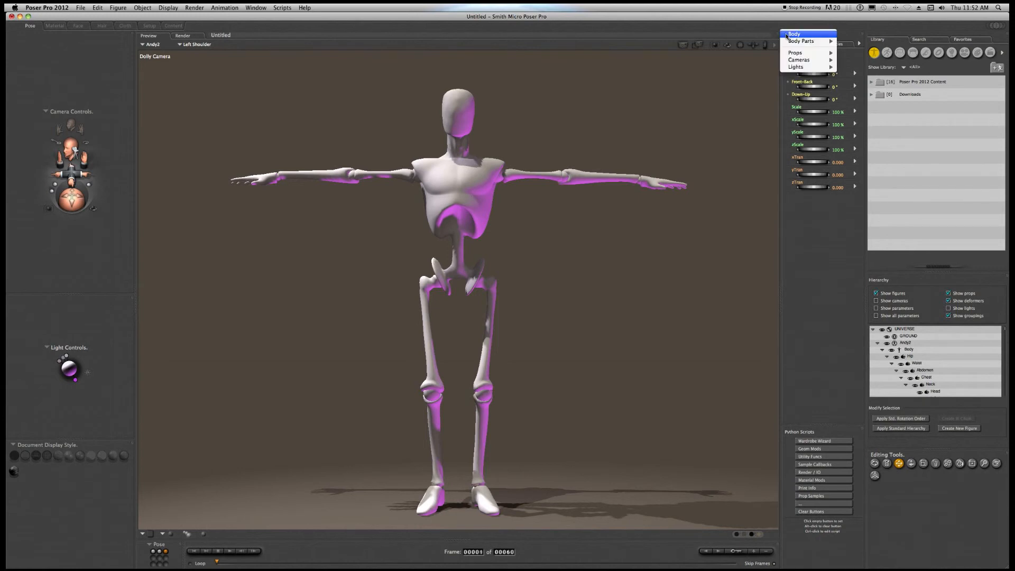
{"action": "mouse_move", "coordinate": [800, 41]}
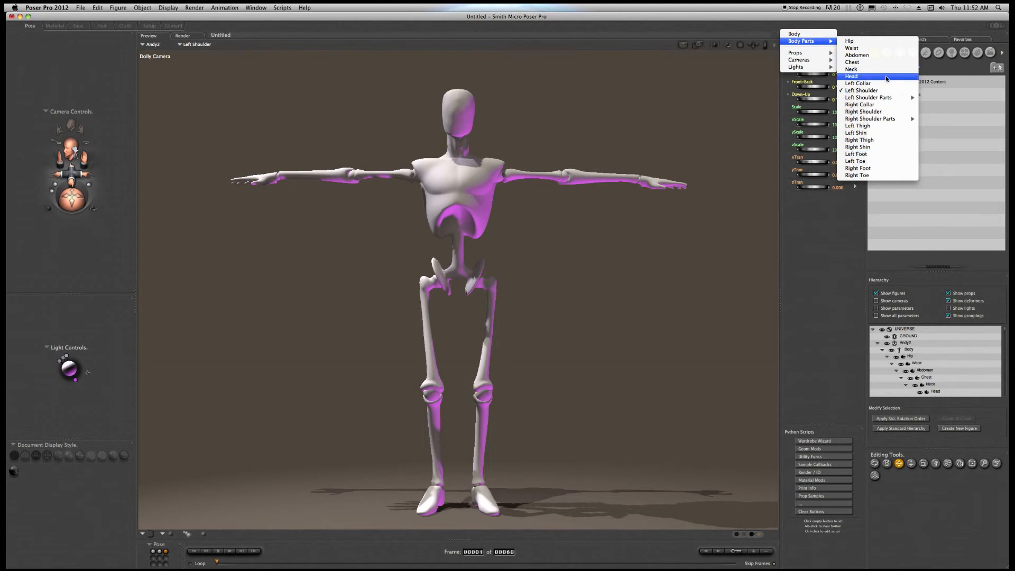
{"action": "left_click", "coordinate": [835, 242]}
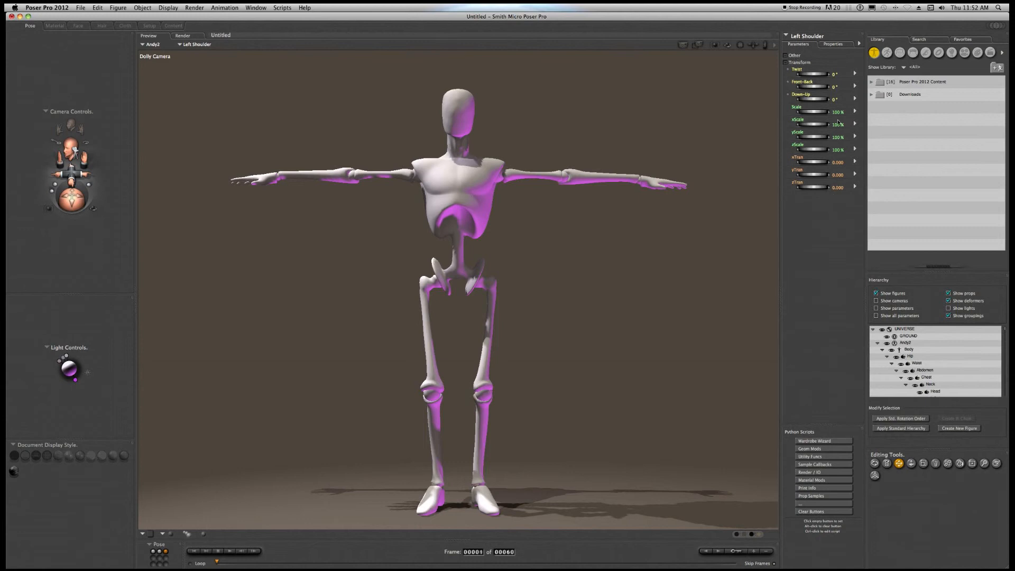
{"action": "left_click", "coordinate": [840, 46]}
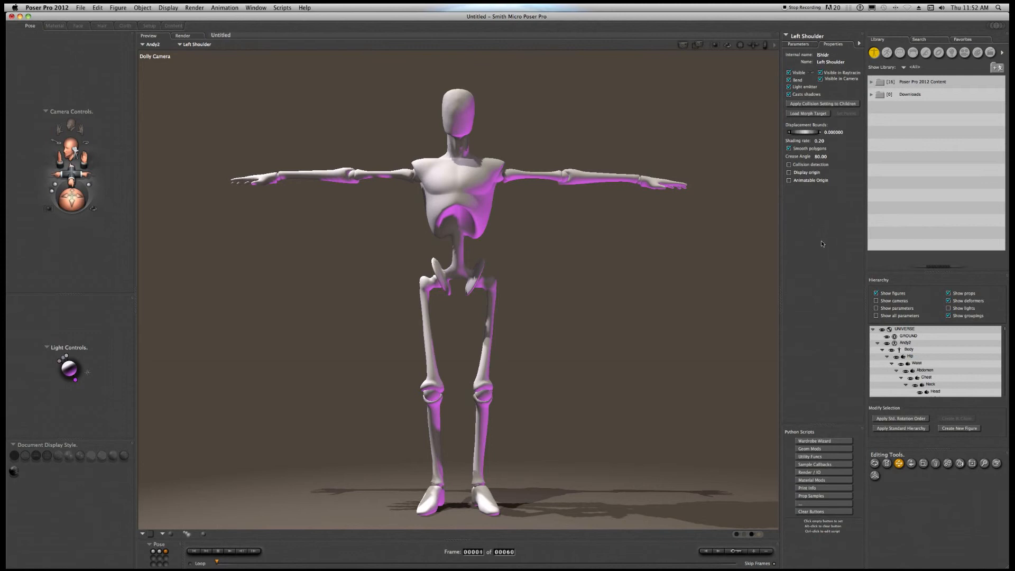
Return to the left shoulder's parameter dials, try a Twist of -30°, and set Twist to 45°
{"action": "left_click", "coordinate": [809, 45]}
{"action": "mouse_move", "coordinate": [813, 74]}
{"action": "left_mouse_down"}
{"action": "mouse_move", "coordinate": [822, 75]}
{"action": "mouse_move", "coordinate": [797, 74]}
{"action": "left_mouse_up"}
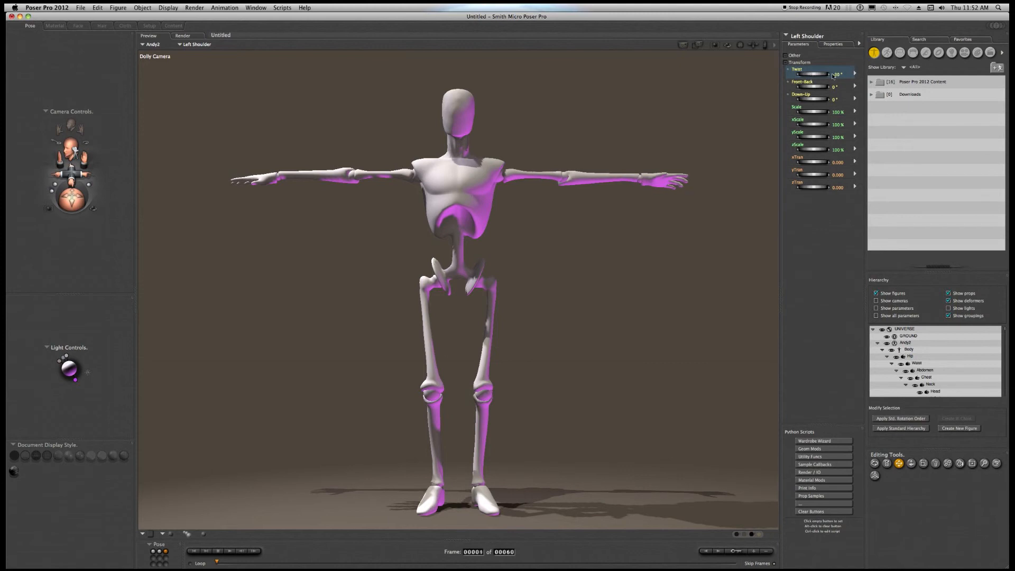
{"action": "left_click", "coordinate": [834, 75]}
{"action": "key", "text": "Return"}
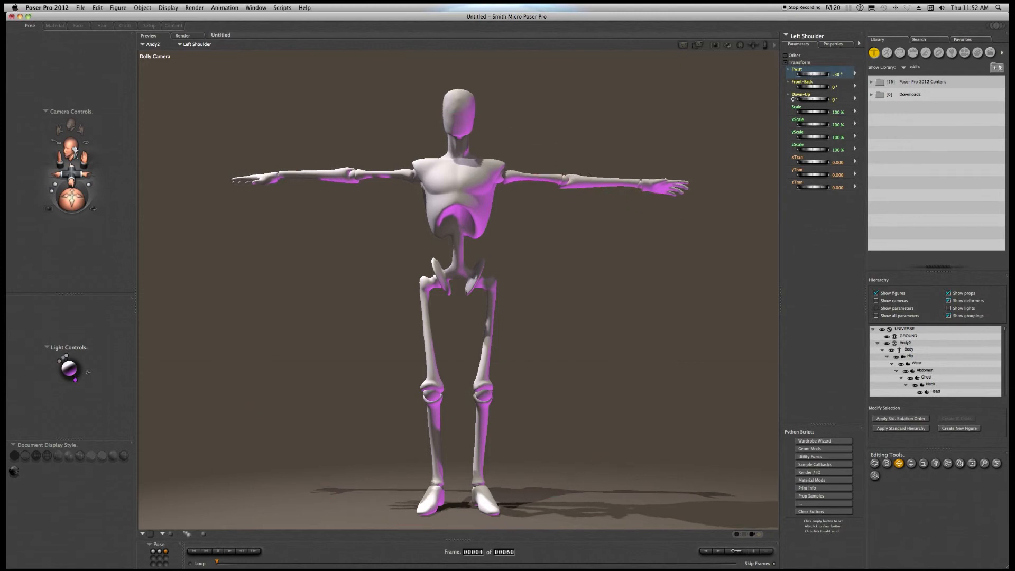
{"action": "left_click", "coordinate": [835, 75]}
{"action": "type", "text": "45"}
{"action": "key", "text": "Return"}
Bend the left shoulder with its dials, setting Down-Up to -60° and Front-Back to -45°
{"action": "mouse_move", "coordinate": [807, 86]}
{"action": "left_mouse_down"}
{"action": "mouse_move", "coordinate": [785, 87]}
{"action": "mouse_move", "coordinate": [811, 99]}
{"action": "mouse_move", "coordinate": [787, 99]}
{"action": "mouse_move", "coordinate": [800, 99]}
{"action": "left_mouse_up"}
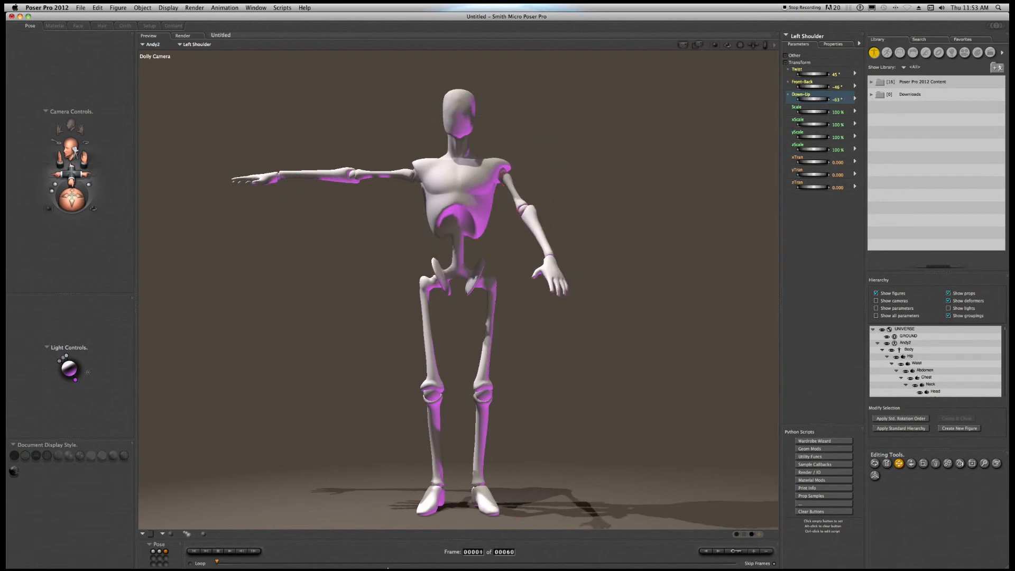
{"action": "left_click", "coordinate": [837, 99]}
{"action": "type", "text": "-60"}
{"action": "key", "text": "Return"}
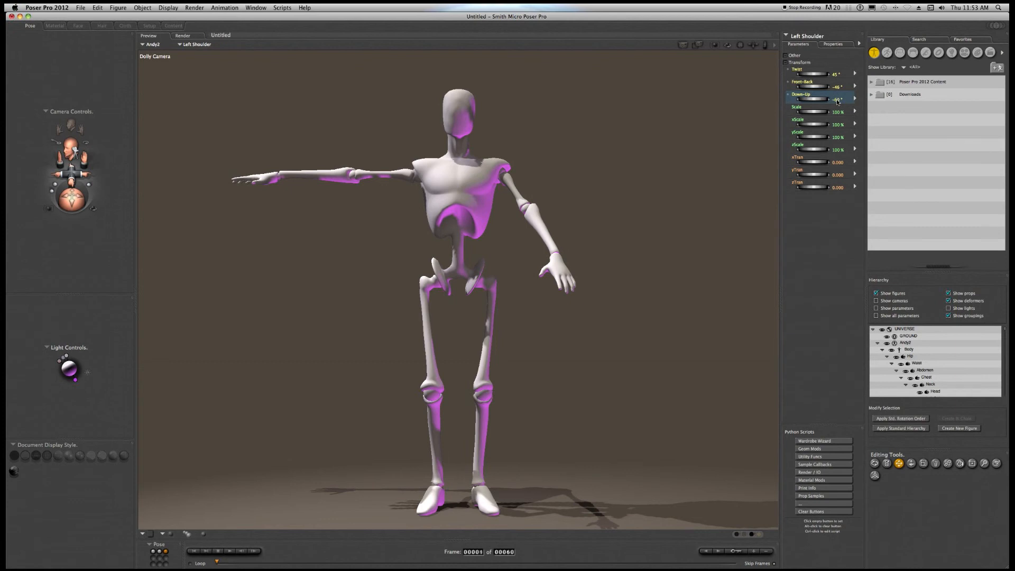
{"action": "left_click", "coordinate": [837, 87]}
{"action": "type", "text": "-"}
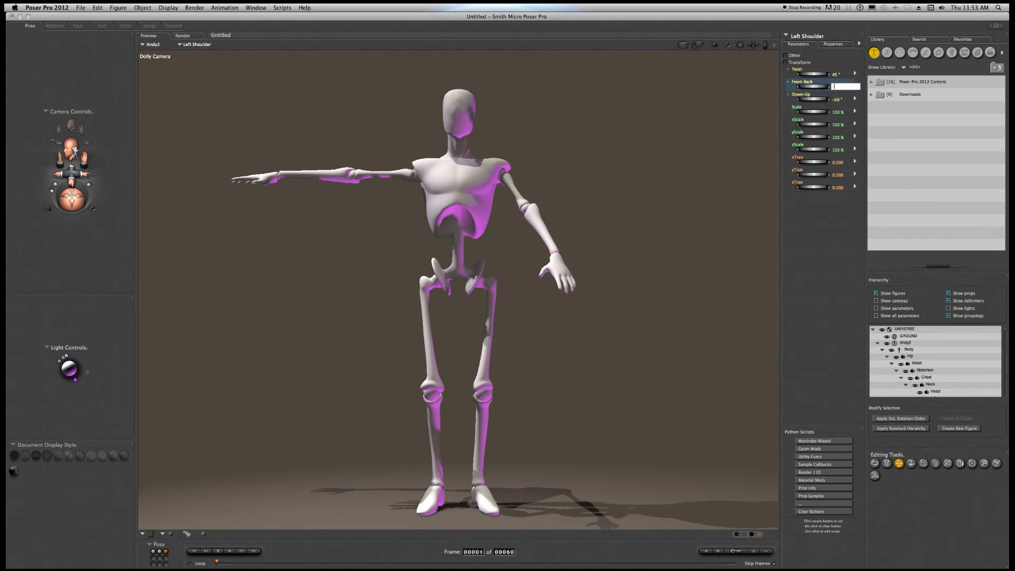
{"action": "type", "text": "45"}
{"action": "key", "text": "Return"}
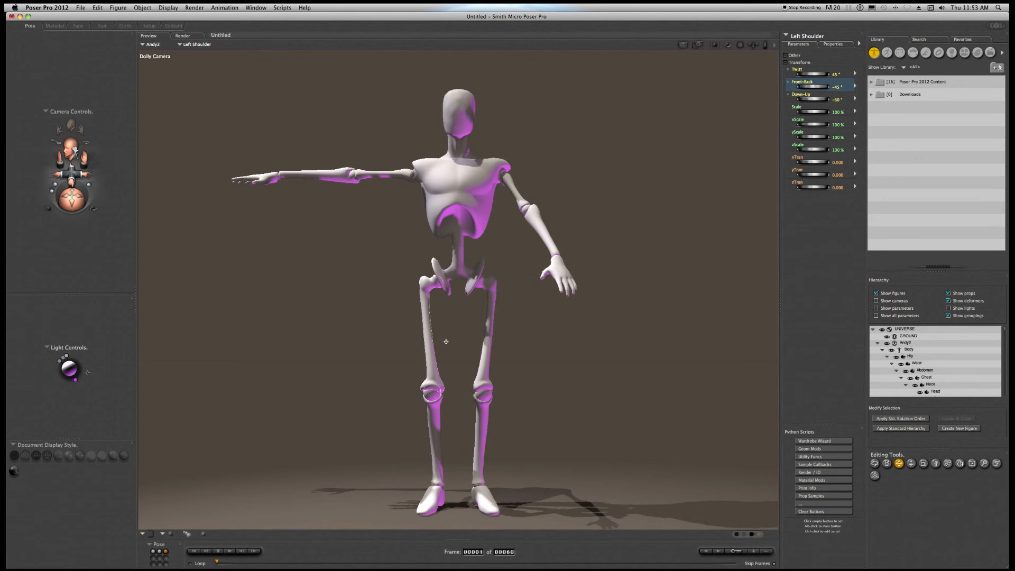
At frame 60, raise the right arm and recall the kneeling pose stored in the third pose memory dot
{"action": "left_click_drag", "start_coordinate": [216, 564], "coordinate": [724, 568]}
{"action": "left_click_drag", "start_coordinate": [401, 170], "coordinate": [419, 154]}
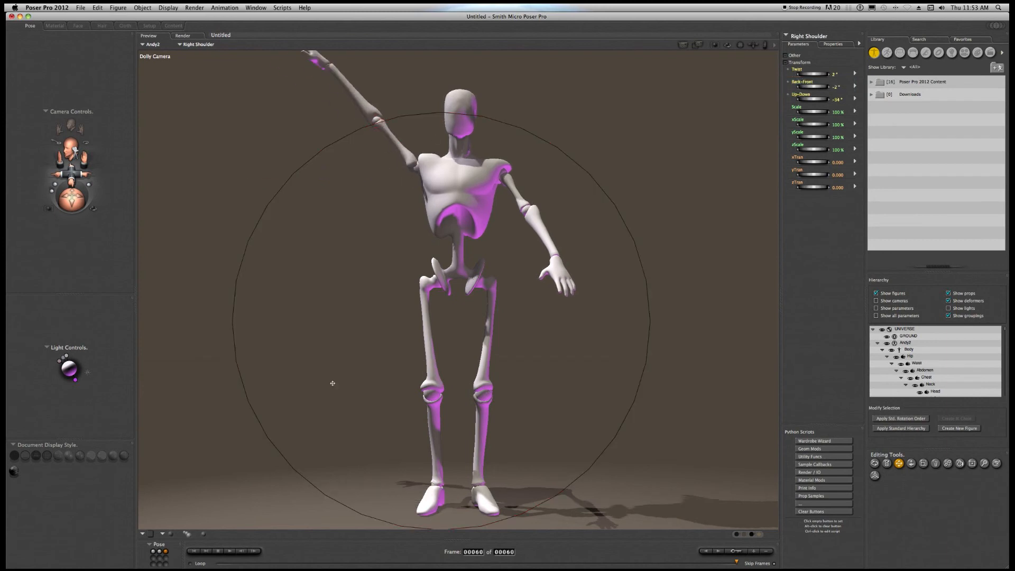
{"action": "left_click", "coordinate": [165, 551]}
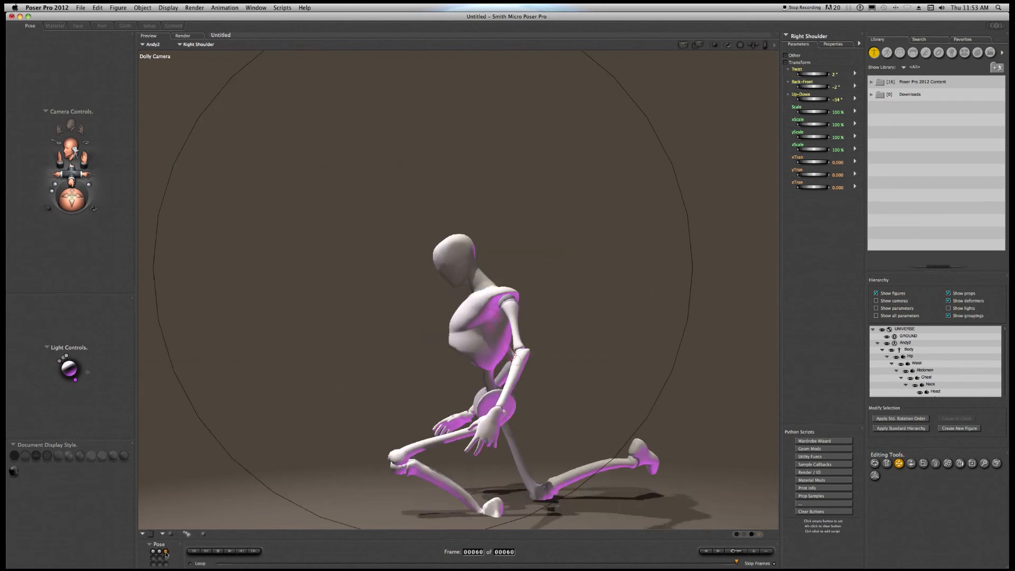
Rewind to frame 1, play the animation, and scrub through it to frame 60
{"action": "left_click", "coordinate": [197, 552]}
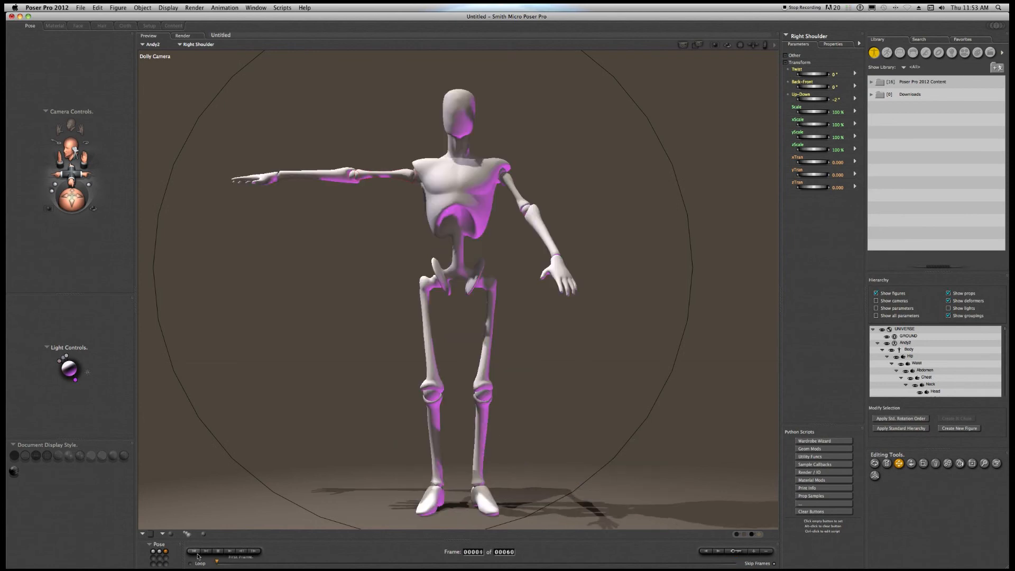
{"action": "left_click", "coordinate": [229, 551]}
{"action": "left_click_drag", "start_coordinate": [217, 563], "coordinate": [736, 564]}
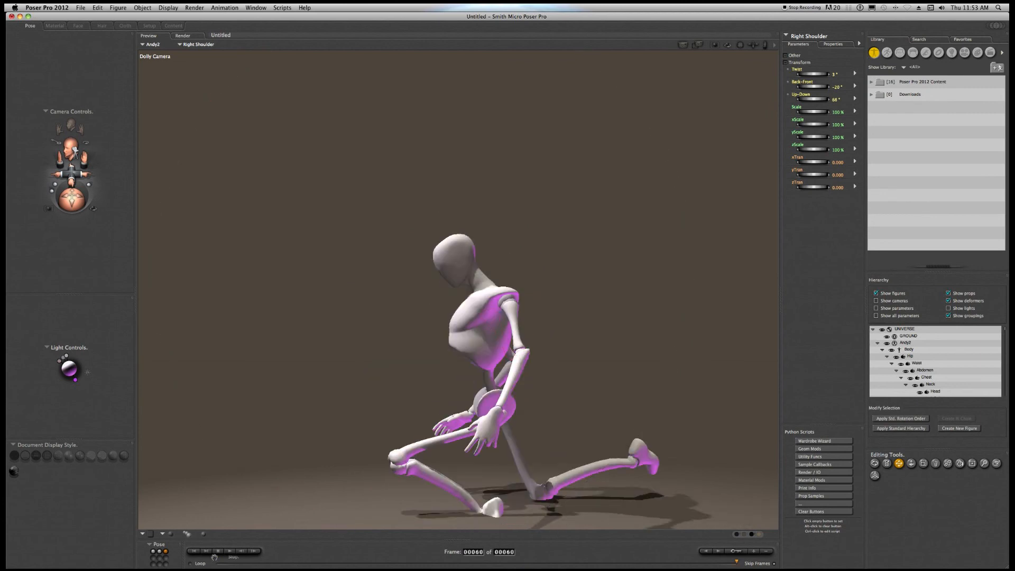
{"action": "left_click", "coordinate": [194, 551]}
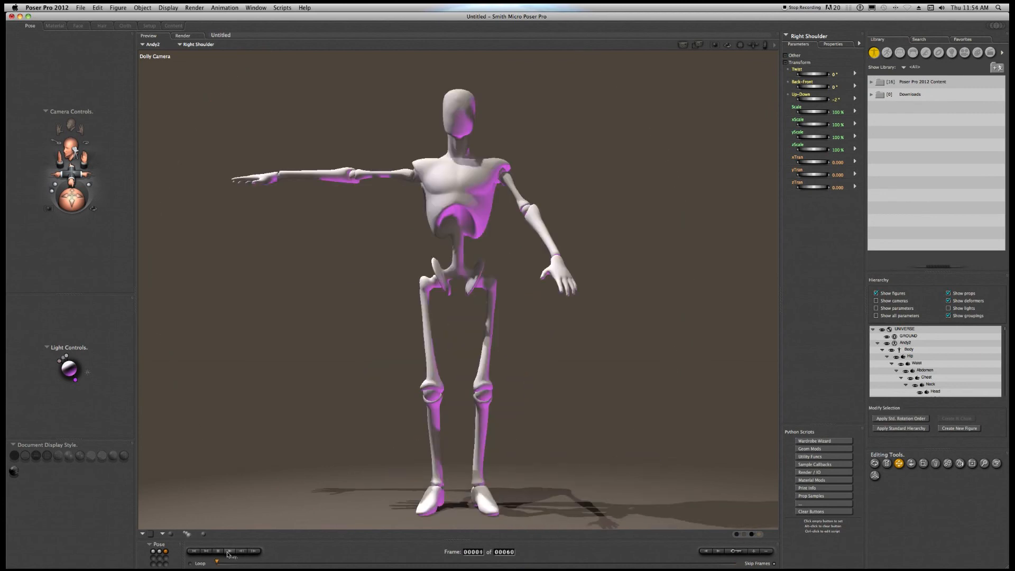
{"action": "left_click", "coordinate": [228, 551]}
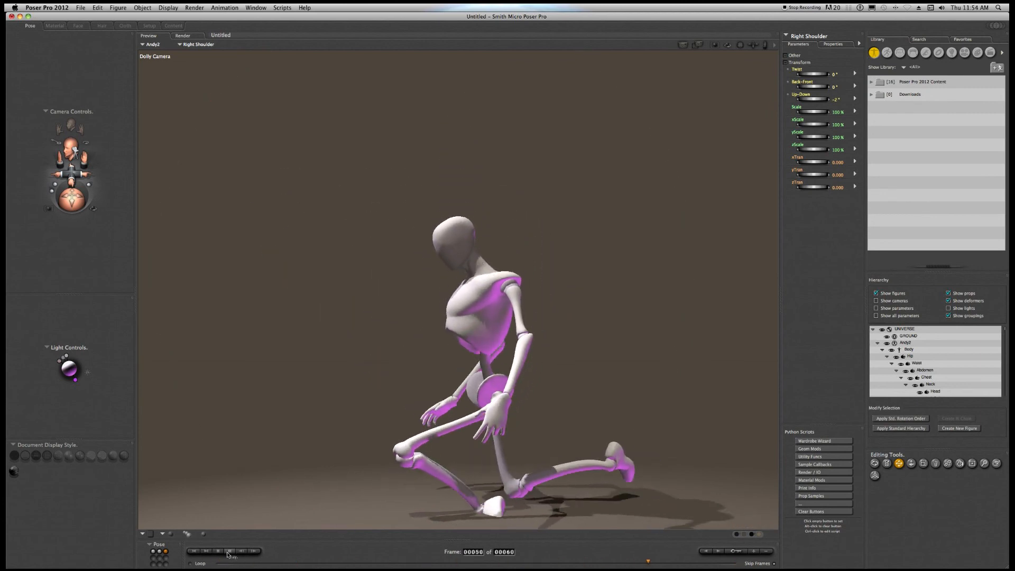
{"action": "left_click_drag", "start_coordinate": [217, 562], "coordinate": [765, 566]}
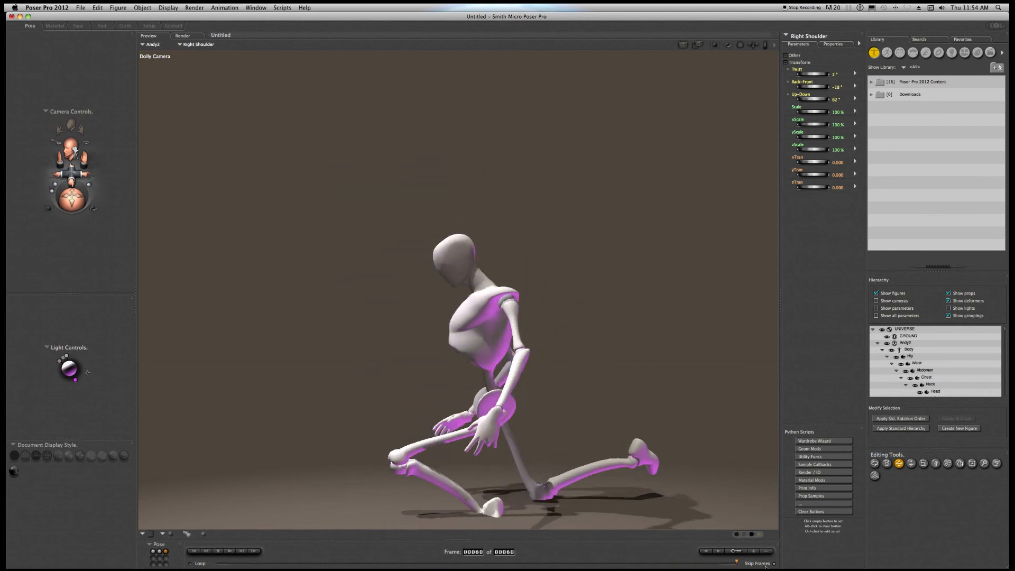